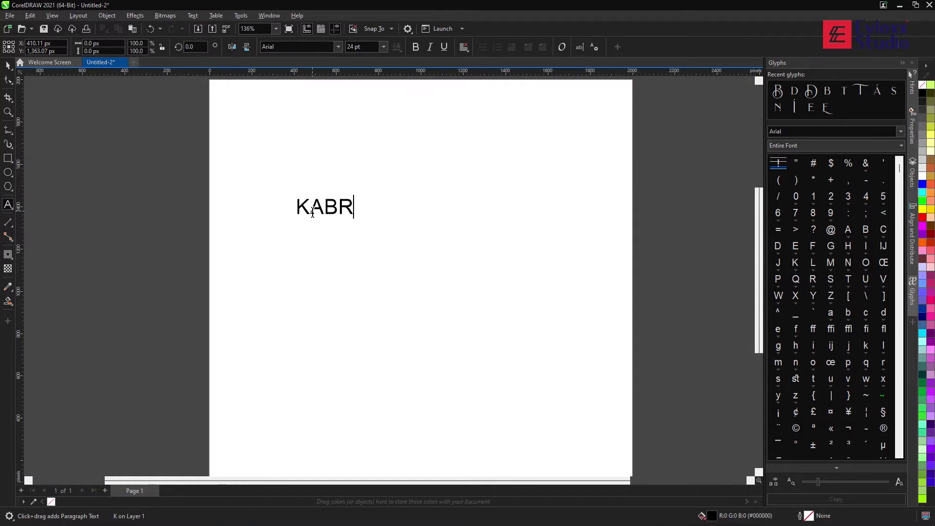
Step: Finish the title as KABARKINI LOGO and move it to the upper centre of the page
{"action": "left_click", "coordinate": [8, 69]}
{"action": "left_click_drag", "start_coordinate": [385, 207], "coordinate": [415, 183]}
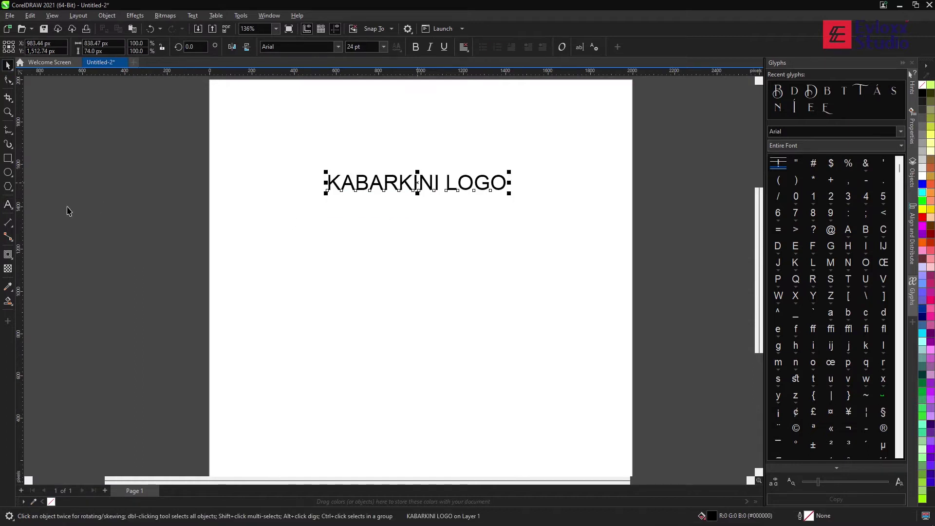
Step: Draw a square of about 389 px below the title
{"action": "key", "text": "F6"}
{"action": "left_click_drag", "start_coordinate": [356, 263], "coordinate": [380, 287]}
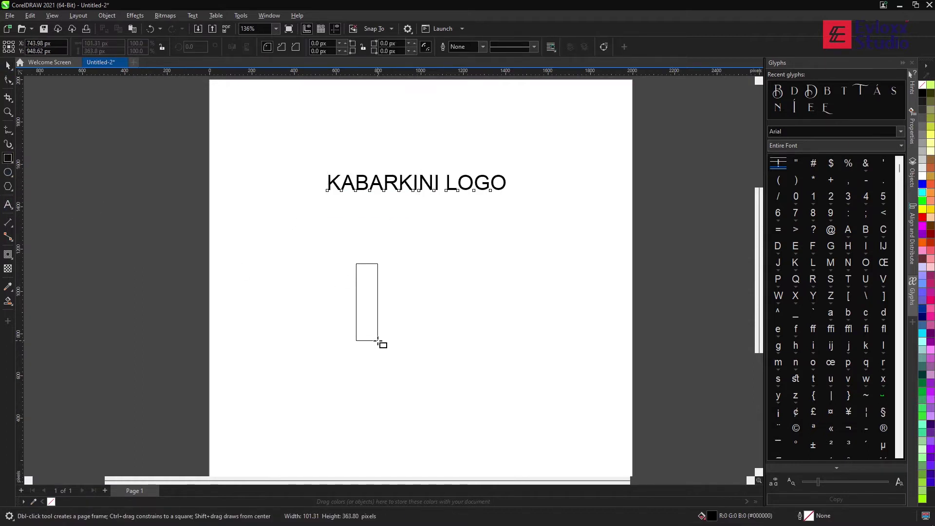
{"action": "left_click_drag", "start_coordinate": [418, 346], "coordinate": [418, 346]}
{"action": "key", "text": "space"}
{"action": "scroll", "coordinate": [406, 307], "scroll_direction": "up", "scroll_amount": 1}
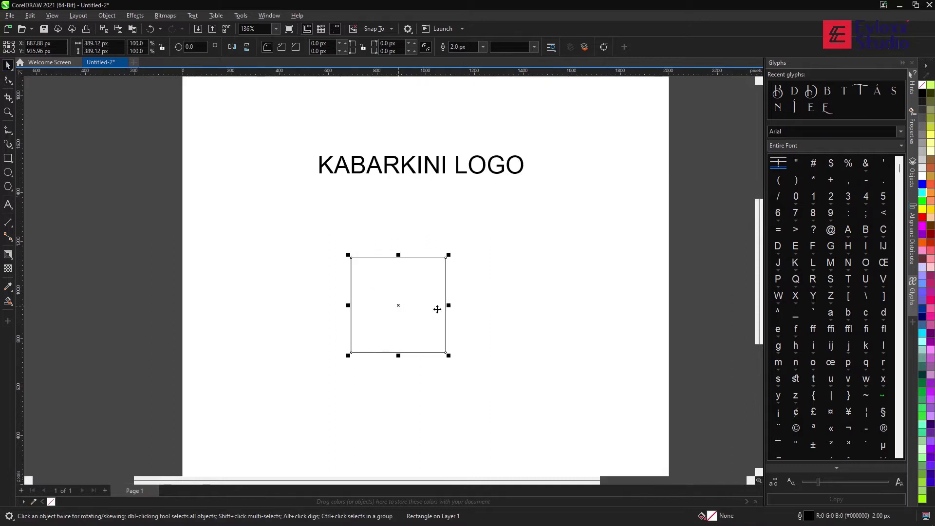
Step: From a narrow bar along the square's left edge, build two side-by-side left-pointing chevrons out of copies rotated 315°
{"action": "key", "text": "ctrl+z"}
{"action": "left_click", "coordinate": [410, 258]}
{"action": "left_click_drag", "start_coordinate": [402, 287], "coordinate": [403, 254]}
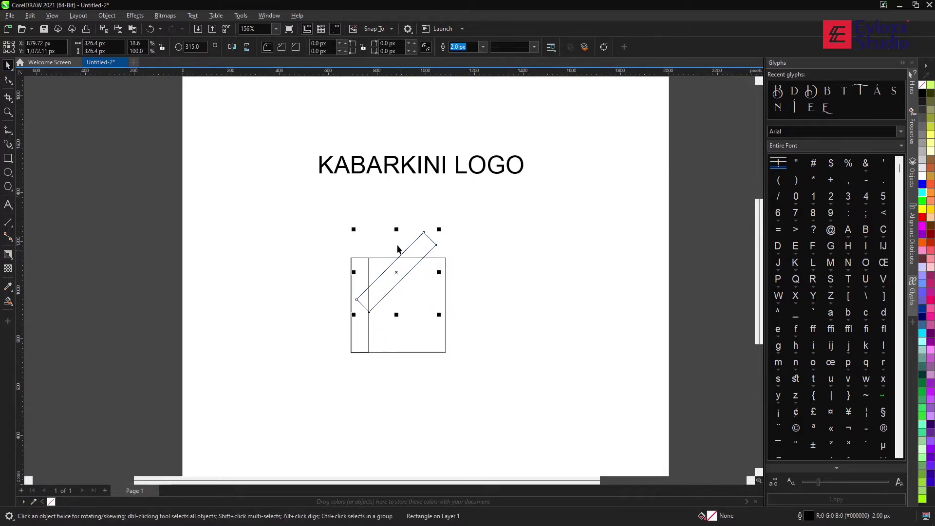
{"action": "left_click", "coordinate": [357, 302], "text": "shift"}
{"action": "left_click_drag", "start_coordinate": [393, 286], "coordinate": [437, 285]}
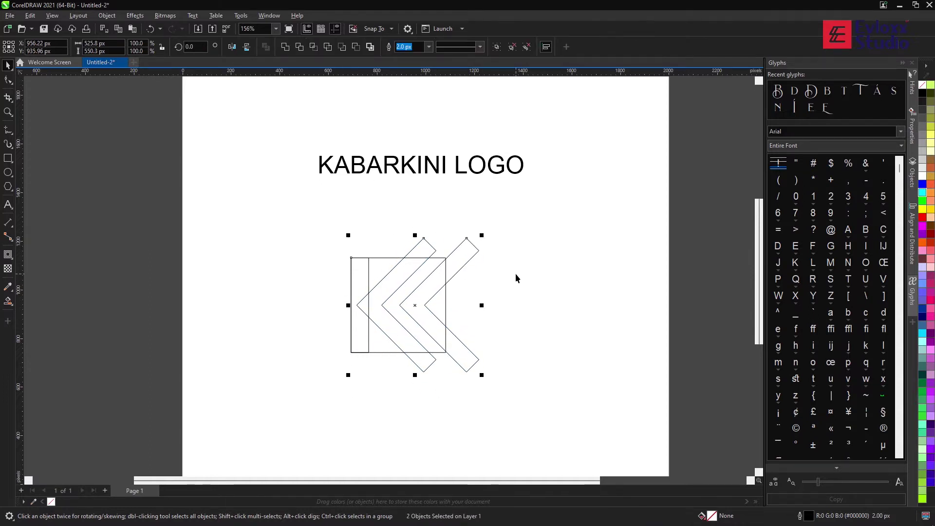
Step: Bring the two chevrons closer together as a group and scale it to about 439 by 480 px over the square
{"action": "key", "text": "ctrl+g"}
{"action": "scroll", "coordinate": [399, 261], "scroll_direction": "up", "scroll_amount": 3}
{"action": "left_click_drag", "start_coordinate": [494, 207], "coordinate": [480, 230]}
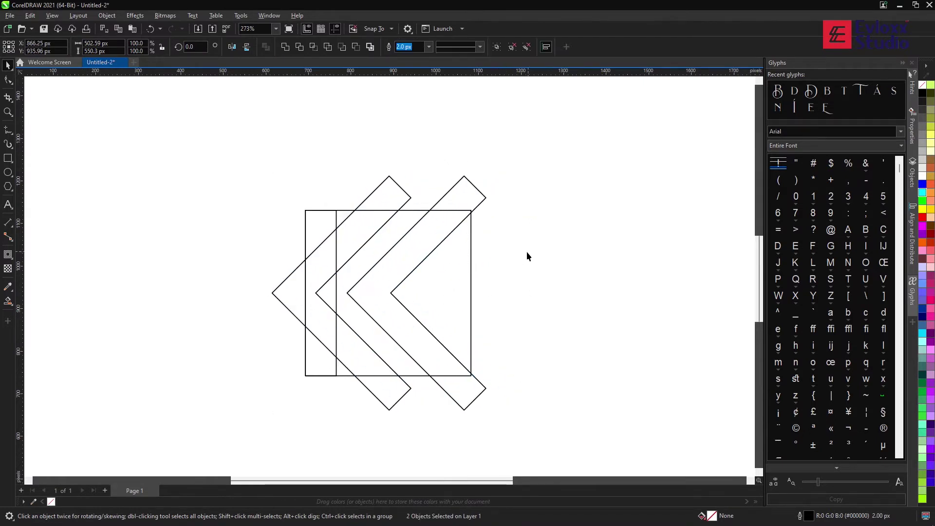
{"action": "left_click_drag", "start_coordinate": [489, 173], "coordinate": [505, 190]}
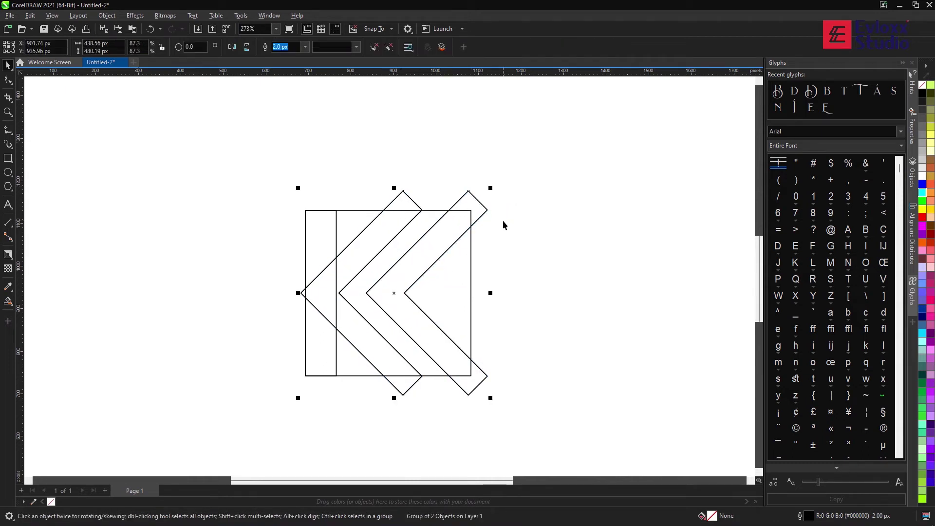
Step: Replace the left bar with a rectangle about 63 px wide spanning the full height of the square's left edge
{"action": "left_click", "coordinate": [335, 233]}
{"action": "key", "text": "Delete"}
{"action": "left_click", "coordinate": [473, 222]}
{"action": "left_click", "coordinate": [518, 240]}
{"action": "left_click", "coordinate": [473, 222]}
{"action": "left_click", "coordinate": [474, 222]}
{"action": "left_click", "coordinate": [313, 215]}
{"action": "left_click", "coordinate": [475, 198], "text": "ctrl"}
{"action": "mouse_move", "coordinate": [474, 198]}
{"action": "left_mouse_down"}
{"action": "mouse_move", "coordinate": [198, 188]}
{"action": "mouse_move", "coordinate": [306, 213]}
{"action": "mouse_move", "coordinate": [333, 258]}
{"action": "left_mouse_up"}
{"action": "left_click", "coordinate": [290, 199]}
{"action": "key", "text": "F6"}
{"action": "key", "text": "space"}
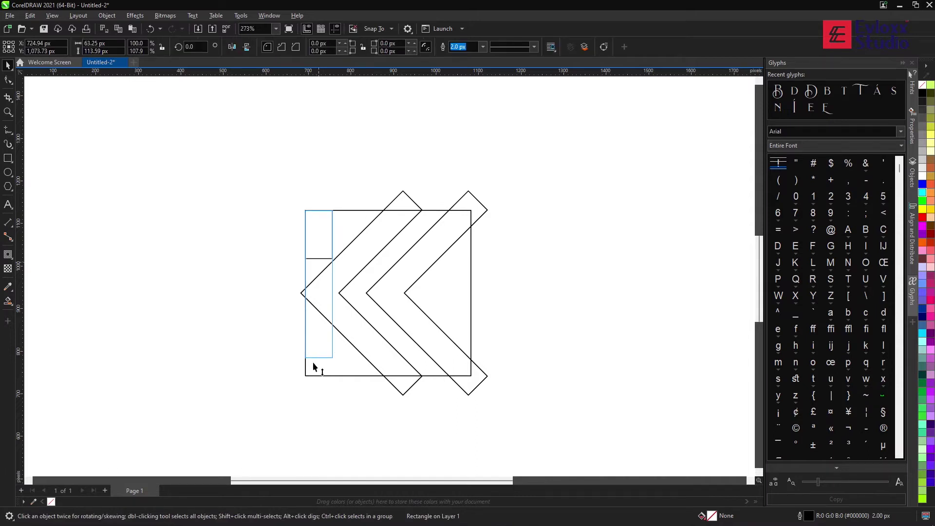
{"action": "left_click", "coordinate": [350, 349]}
Step: Trim the chevrons to the square's bounds and merge the left chevron with the bar to form a K
{"action": "left_click", "coordinate": [471, 272]}
{"action": "left_click", "coordinate": [457, 239], "text": "shift"}
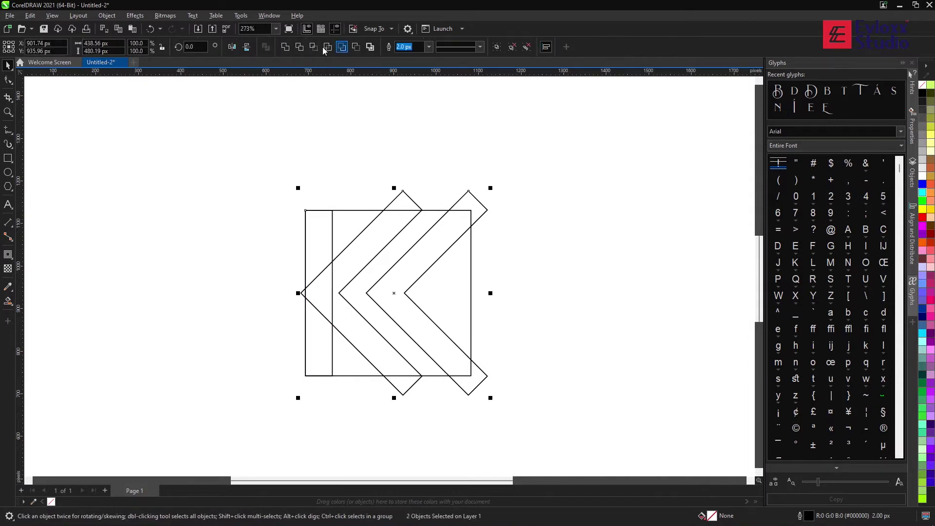
{"action": "left_click", "coordinate": [457, 235]}
{"action": "key", "text": "Delete"}
{"action": "key", "text": "F10"}
{"action": "left_click", "coordinate": [267, 241]}
{"action": "key", "text": "space"}
{"action": "scroll", "coordinate": [268, 241], "scroll_direction": "up", "scroll_amount": 1}
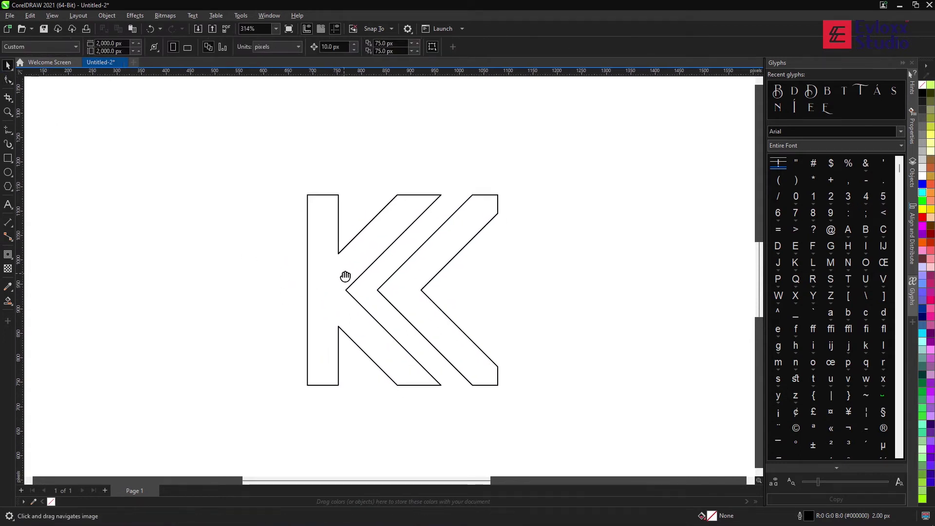
Step: Draw a narrow full-height rectangle covering the left half of the K's stem
{"action": "left_click_drag", "start_coordinate": [349, 278], "coordinate": [313, 255]}
{"action": "left_click", "coordinate": [314, 254]}
{"action": "left_click", "coordinate": [490, 46]}
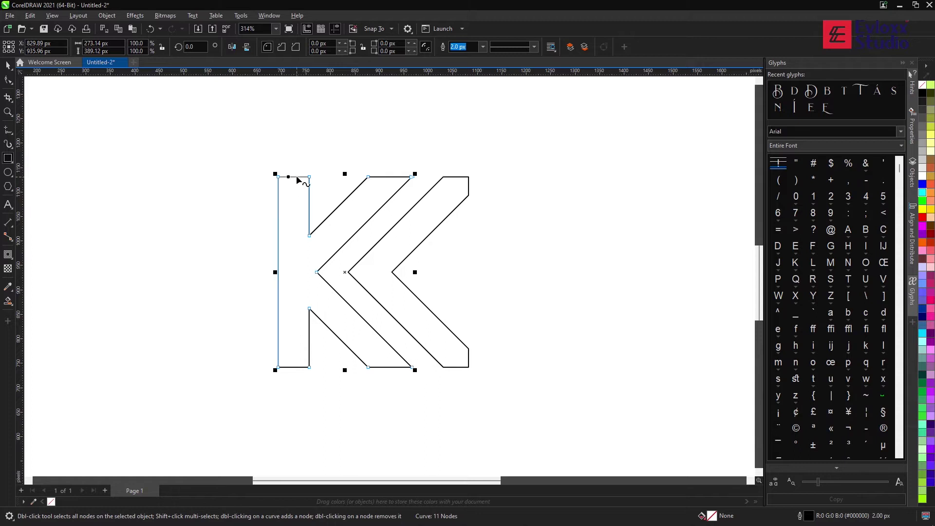
{"action": "left_click_drag", "start_coordinate": [278, 367], "coordinate": [293, 177]}
{"action": "key", "text": "space"}
Step: Place a copy of the half-stem bar rotated 315° along the upper arm and reduce it to a diagonal line from the stem's midline
{"action": "left_click_drag", "start_coordinate": [339, 220], "coordinate": [388, 180]}
{"action": "scroll", "coordinate": [385, 177], "scroll_direction": "up", "scroll_amount": 2}
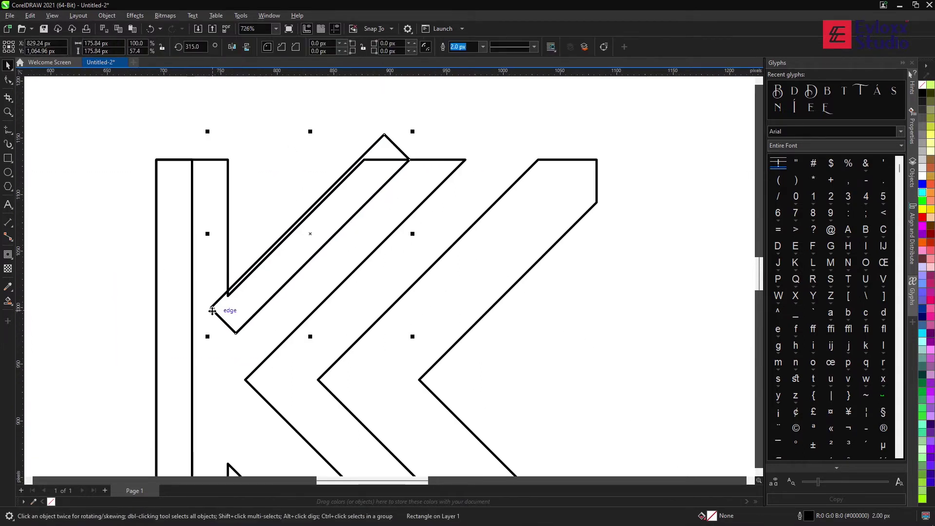
{"action": "key", "text": "ctrl+q"}
{"action": "key", "text": "F10"}
{"action": "left_click_drag", "start_coordinate": [179, 288], "coordinate": [261, 356]}
{"action": "left_click_drag", "start_coordinate": [206, 366], "coordinate": [194, 378]}
{"action": "left_click_drag", "start_coordinate": [114, 334], "coordinate": [115, 334]}
{"action": "key", "text": "Delete"}
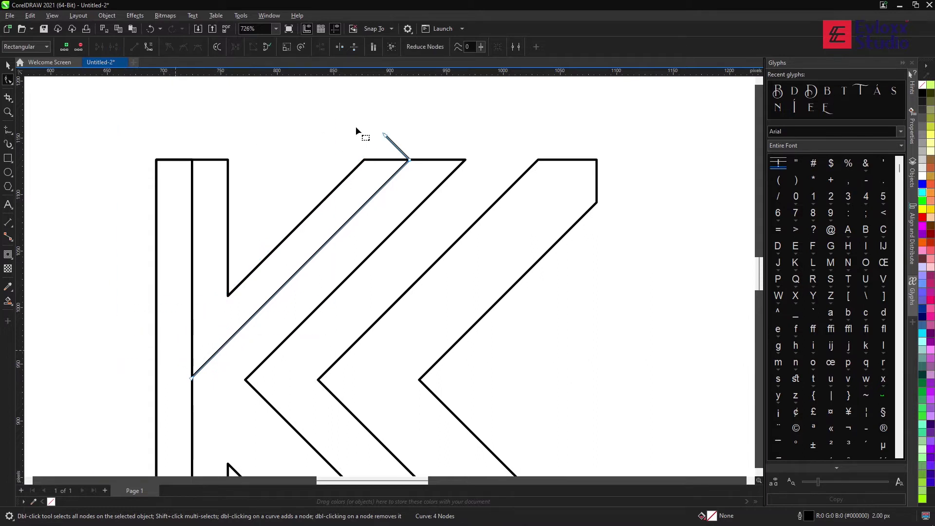
Step: Copy the diagonal dividing line onto the right chevron's upper arm and add mirrored copies along both lower arms, extending past the edges
{"action": "left_click", "coordinate": [8, 67]}
{"action": "scroll", "coordinate": [423, 150], "scroll_direction": "down", "scroll_amount": 1}
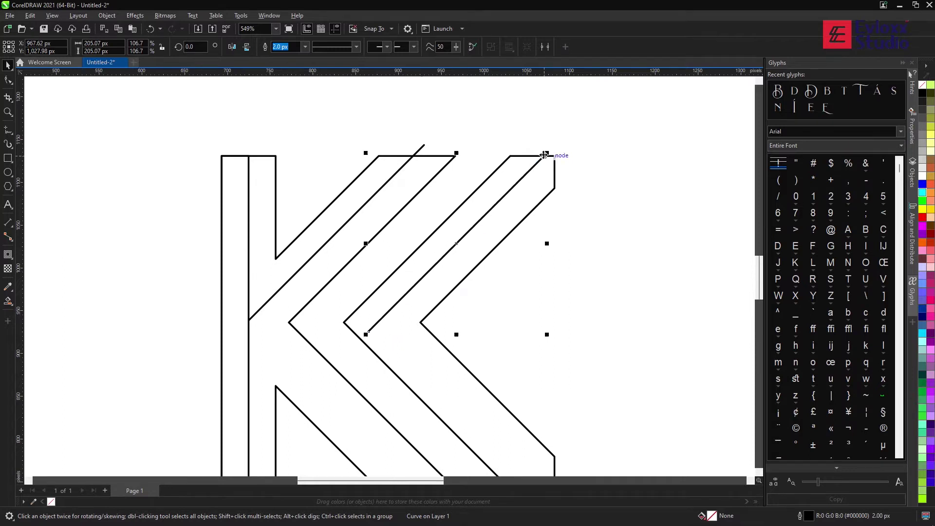
{"action": "left_click_drag", "start_coordinate": [544, 155], "coordinate": [535, 143]}
{"action": "left_click_drag", "start_coordinate": [456, 121], "coordinate": [501, 352]}
{"action": "left_click", "coordinate": [599, 295]}
{"action": "left_click_drag", "start_coordinate": [256, 189], "coordinate": [287, 217]}
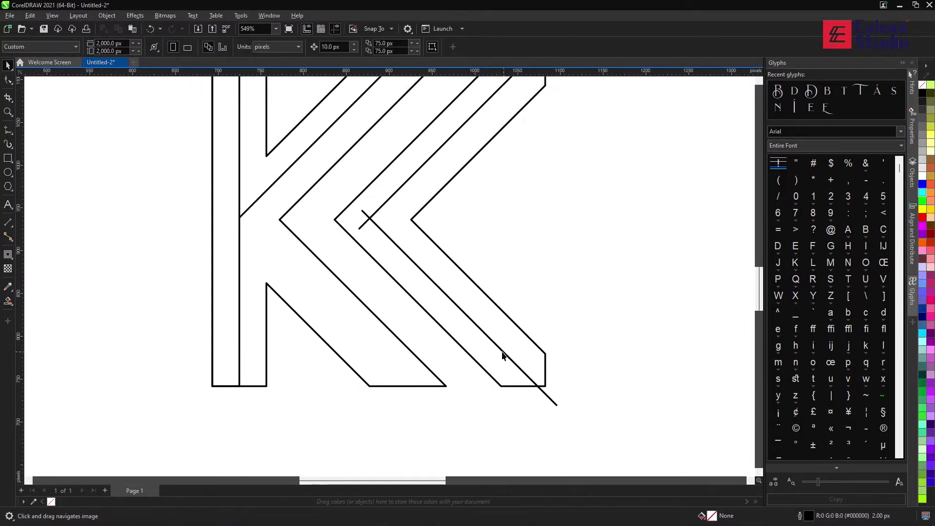
{"action": "left_click_drag", "start_coordinate": [503, 356], "coordinate": [367, 352]}
{"action": "left_click_drag", "start_coordinate": [239, 218], "coordinate": [239, 217]}
{"action": "scroll", "coordinate": [239, 217], "scroll_direction": "down", "scroll_amount": 1}
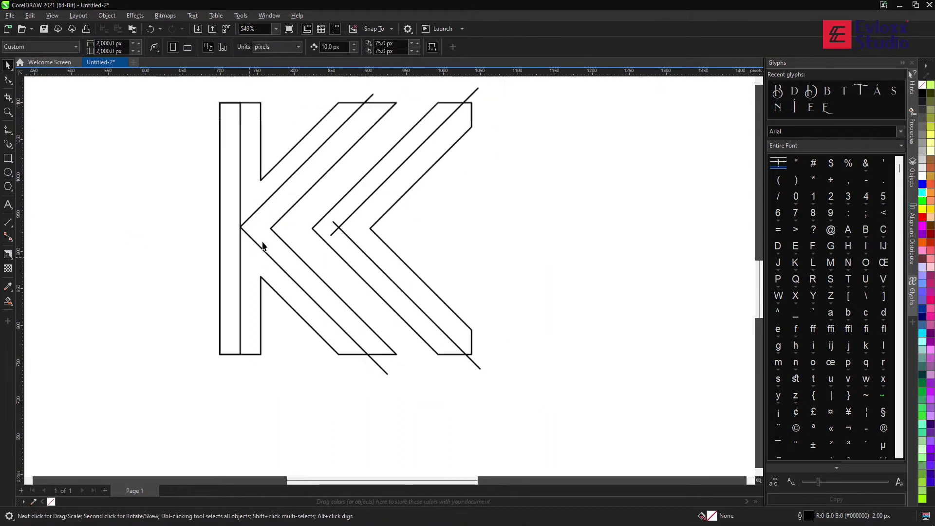
Step: Smart-fill the K's stem half, upper arm, lower leg and inner chevron and the right chevron's inner band with blue #336699
{"action": "left_click", "coordinate": [8, 300]}
{"action": "left_click", "coordinate": [266, 235]}
{"action": "left_click", "coordinate": [268, 309]}
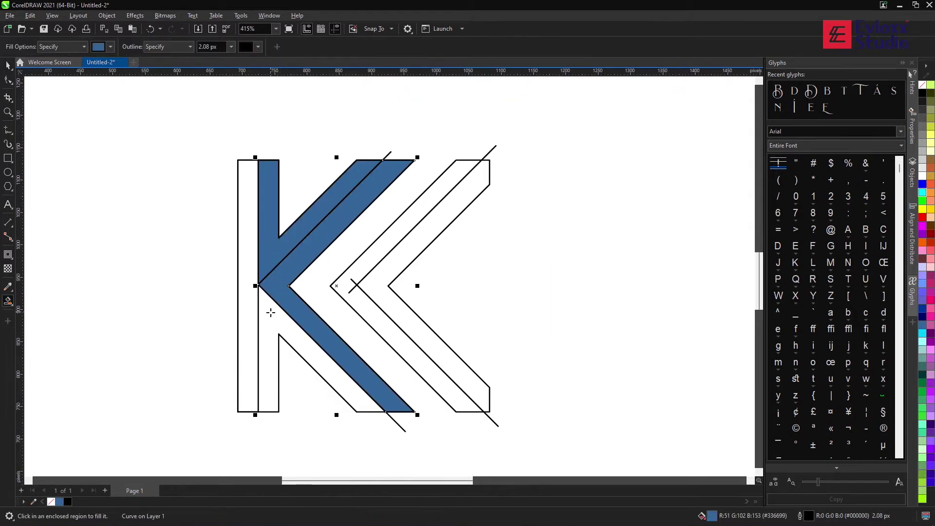
{"action": "left_click", "coordinate": [292, 338]}
{"action": "left_click", "coordinate": [380, 291]}
{"action": "left_click", "coordinate": [246, 254]}
Step: Delete the diagonal construction lines that run through the filled shapes
{"action": "key", "text": "space"}
{"action": "left_click", "coordinate": [492, 419]}
{"action": "left_click", "coordinate": [488, 416]}
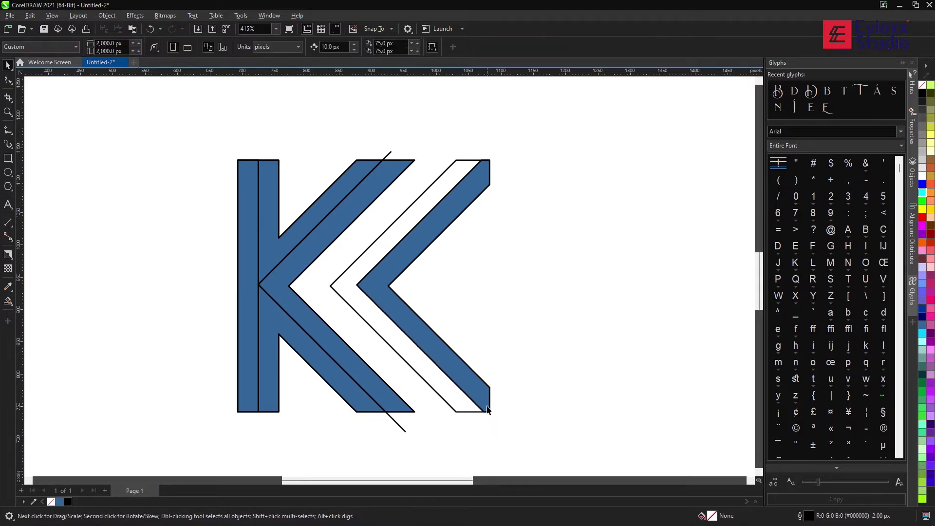
{"action": "left_click", "coordinate": [391, 155]}
{"action": "key", "text": "Delete"}
Step: Apply a vertical gradient to the left half of the stem, from blue at its foot to dark red at its head
{"action": "left_click", "coordinate": [248, 360]}
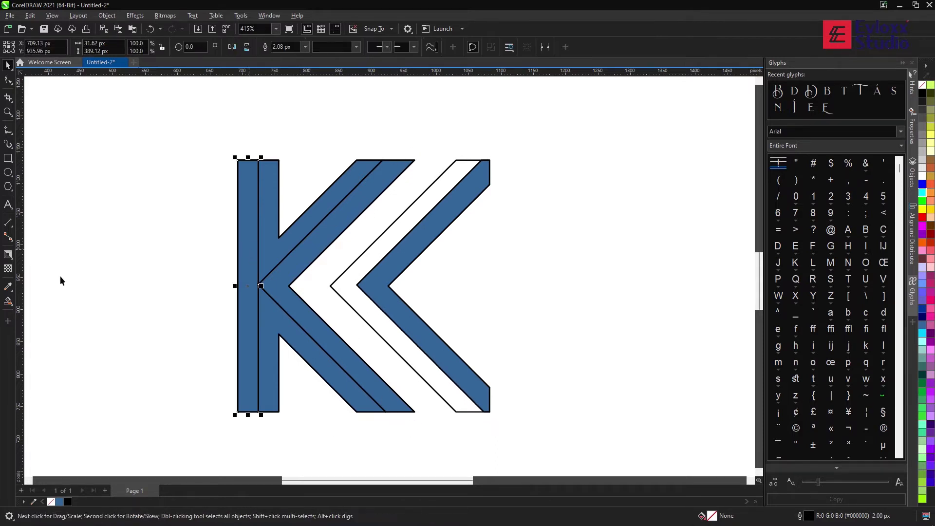
{"action": "left_click", "coordinate": [8, 300]}
{"action": "left_click", "coordinate": [24, 301]}
{"action": "left_click_drag", "start_coordinate": [243, 391], "coordinate": [257, 169]}
{"action": "left_click_drag", "start_coordinate": [320, 181], "coordinate": [253, 146]}
{"action": "left_click_drag", "start_coordinate": [243, 391], "coordinate": [252, 426]}
Step: Apply a gradient to the K's lower leg, from blue at the junction to dark red at the foot
{"action": "left_click", "coordinate": [268, 321]}
{"action": "left_click_drag", "start_coordinate": [266, 277], "coordinate": [294, 379]}
{"action": "left_click", "coordinate": [930, 237]}
{"action": "left_click_drag", "start_coordinate": [265, 277], "coordinate": [262, 260]}
{"action": "left_click_drag", "start_coordinate": [294, 379], "coordinate": [311, 430]}
Step: Apply a diagonal gradient to the K's upper arm piece, from blue at the junction to dark red at the tip
{"action": "left_click", "coordinate": [272, 225]}
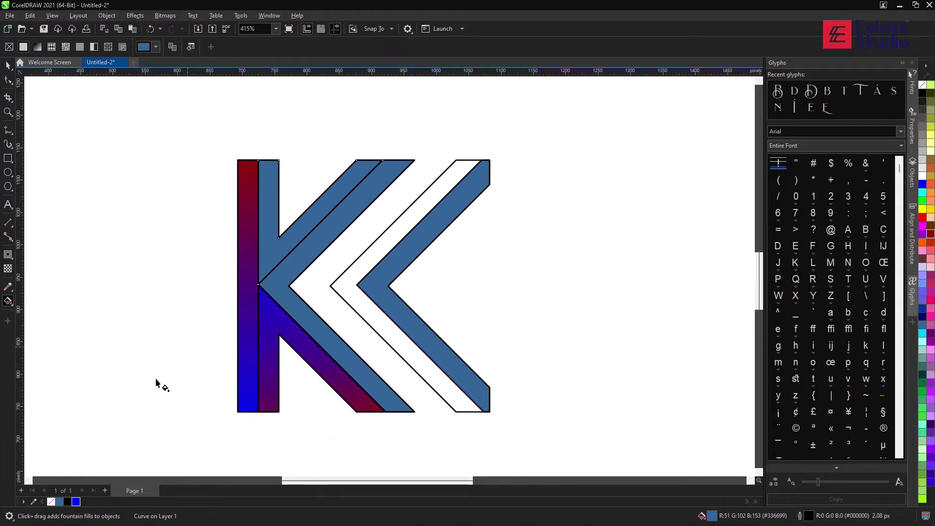
{"action": "left_click", "coordinate": [252, 238]}
{"action": "left_click_drag", "start_coordinate": [229, 271], "coordinate": [369, 160]}
Step: Apply a horizontal gradient to the K's inner chevron, from blue at its point to dark red at the arm tips
{"action": "left_click", "coordinate": [283, 291]}
{"action": "left_click_drag", "start_coordinate": [260, 287], "coordinate": [420, 297]}
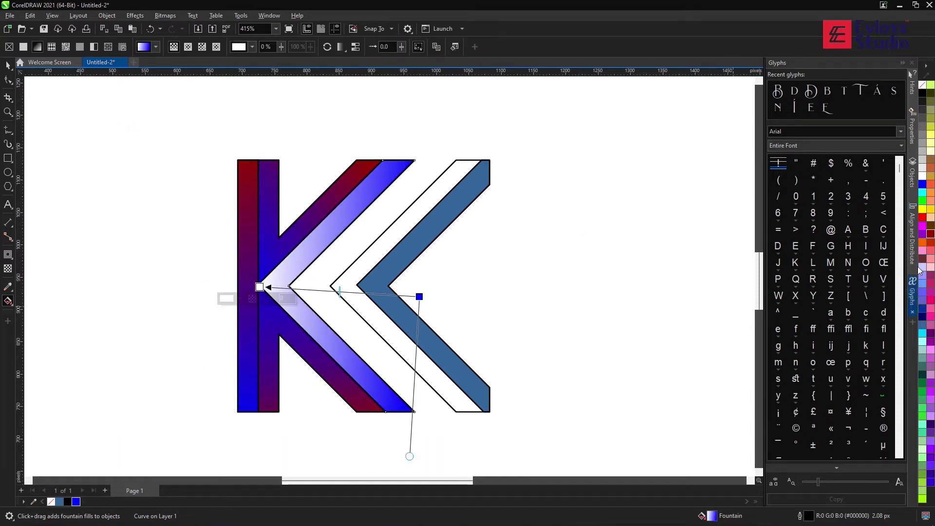
{"action": "left_click_drag", "start_coordinate": [931, 233], "coordinate": [263, 285]}
{"action": "left_click_drag", "start_coordinate": [386, 165], "coordinate": [450, 276]}
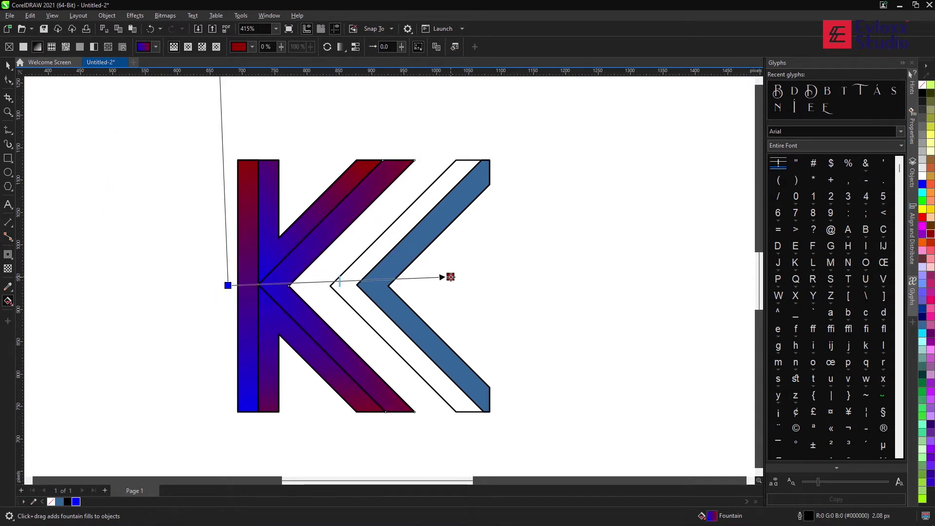
{"action": "left_click_drag", "start_coordinate": [319, 286], "coordinate": [258, 242]}
Step: Remove the outlines from the four gradient-filled pieces of the K
{"action": "key", "text": "space"}
{"action": "left_click_drag", "start_coordinate": [142, 120], "coordinate": [424, 419]}
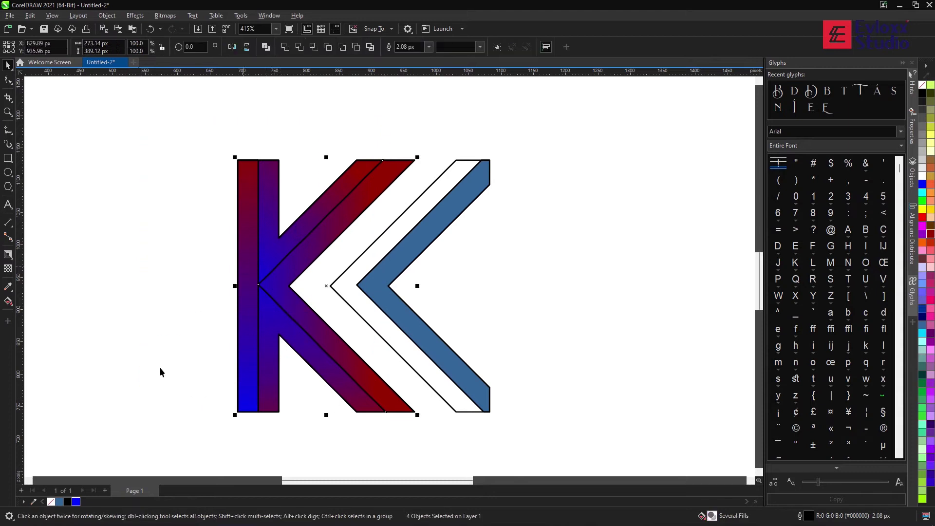
{"action": "left_click", "coordinate": [258, 341]}
{"action": "scroll", "coordinate": [420, 282], "scroll_direction": "down", "scroll_amount": 2}
{"action": "scroll", "coordinate": [419, 282], "scroll_direction": "up", "scroll_amount": 1}
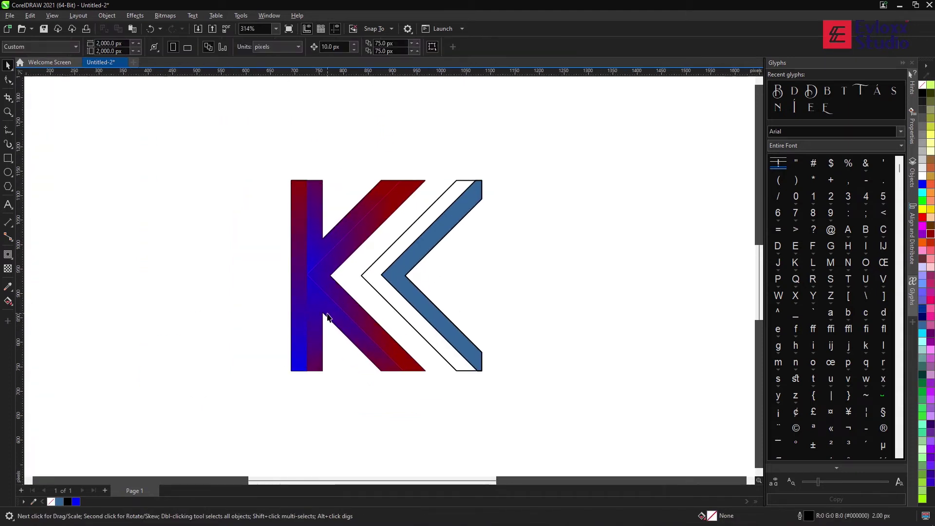
Step: Rework the lower leg's fill, replacing its red gradient with blue
{"action": "left_click", "coordinate": [9, 301]}
{"action": "left_click_drag", "start_coordinate": [349, 400], "coordinate": [384, 388]}
{"action": "mouse_move", "coordinate": [309, 271]}
{"action": "left_mouse_down"}
{"action": "mouse_move", "coordinate": [303, 223]}
{"action": "mouse_move", "coordinate": [319, 273]}
{"action": "left_mouse_up"}
{"action": "left_click_drag", "start_coordinate": [363, 411], "coordinate": [367, 417]}
{"action": "left_click_drag", "start_coordinate": [320, 273], "coordinate": [318, 254]}
{"action": "left_click_drag", "start_coordinate": [367, 417], "coordinate": [348, 388]}
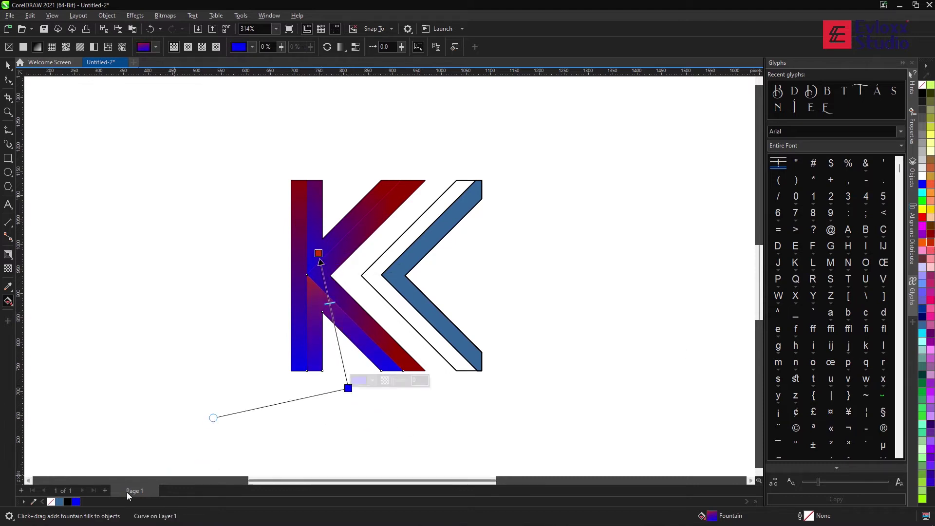
{"action": "left_click", "coordinate": [7, 64]}
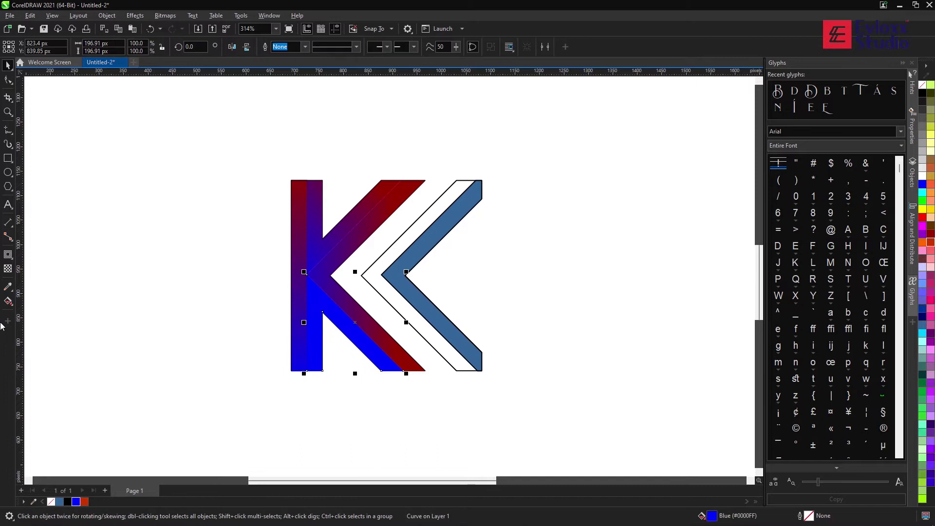
{"action": "key", "text": "g"}
Step: Adjust the inner chevron's gradient to run from blue at its point to orange-red at the arm tips
{"action": "left_click_drag", "start_coordinate": [924, 313], "coordinate": [393, 271]}
{"action": "left_click_drag", "start_coordinate": [284, 273], "coordinate": [315, 273]}
{"action": "left_click_drag", "start_coordinate": [392, 271], "coordinate": [438, 268]}
{"action": "left_click_drag", "start_coordinate": [315, 273], "coordinate": [291, 275]}
{"action": "left_click_drag", "start_coordinate": [438, 268], "coordinate": [454, 266]}
{"action": "left_click_drag", "start_coordinate": [291, 276], "coordinate": [306, 276]}
Step: Change the dark red ends of the left stem and upper arm gradients to orange-red
{"action": "left_click_drag", "start_coordinate": [922, 242], "coordinate": [370, 198]}
{"action": "left_click_drag", "start_coordinate": [303, 382], "coordinate": [303, 174]}
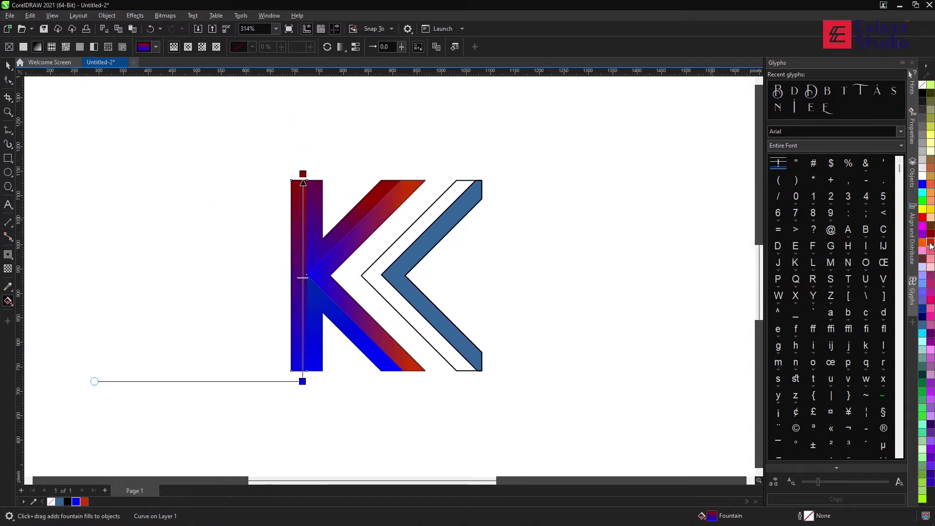
{"action": "left_click_drag", "start_coordinate": [286, 271], "coordinate": [370, 196]}
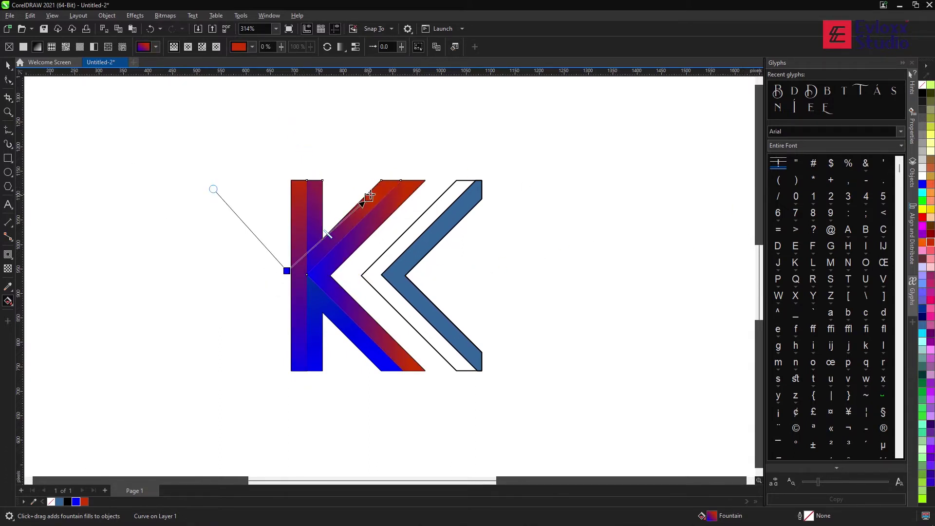
Step: Fill both bands of the right chevron with a blue to orange-red gradient and remove their outlines
{"action": "left_click", "coordinate": [431, 321]}
{"action": "left_click_drag", "start_coordinate": [357, 274], "coordinate": [468, 274]}
{"action": "left_click", "coordinate": [411, 308]}
{"action": "left_click_drag", "start_coordinate": [326, 272], "coordinate": [444, 267]}
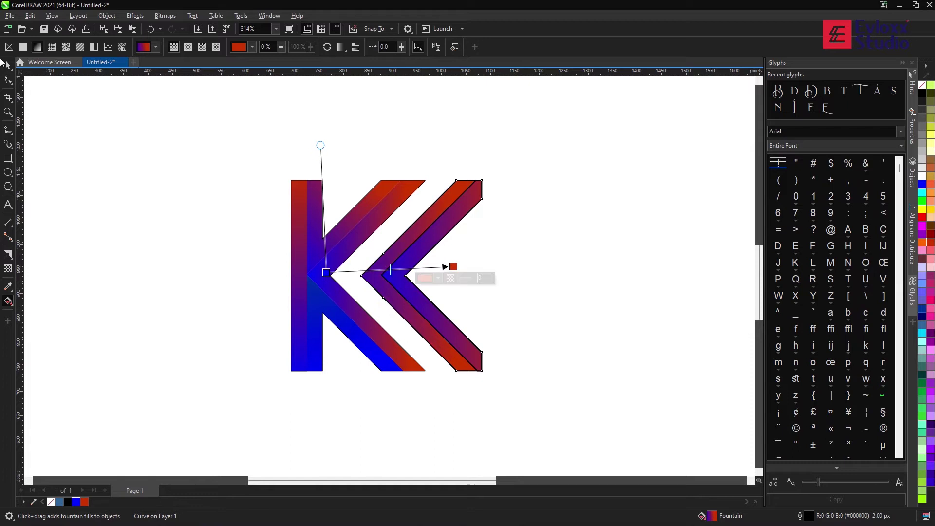
{"action": "left_click", "coordinate": [8, 65]}
{"action": "left_click", "coordinate": [353, 279]}
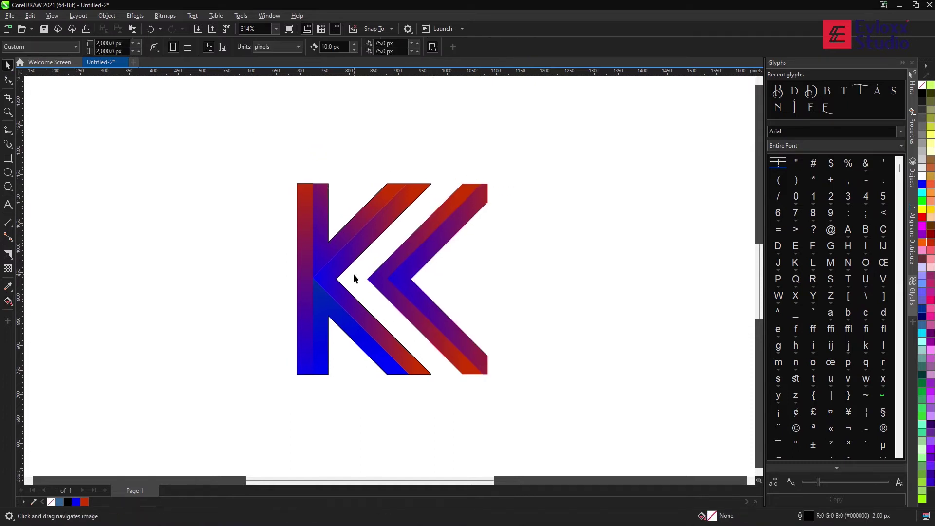
Step: Remove the leftover outline K and bars beneath the coloured pieces and move the coloured logo back to the page's middle
{"action": "left_click", "coordinate": [309, 204]}
{"action": "left_click", "coordinate": [322, 316], "text": "shift"}
{"action": "scroll", "coordinate": [383, 291], "scroll_direction": "down", "scroll_amount": 2}
{"action": "left_click_drag", "start_coordinate": [285, 156], "coordinate": [519, 392]}
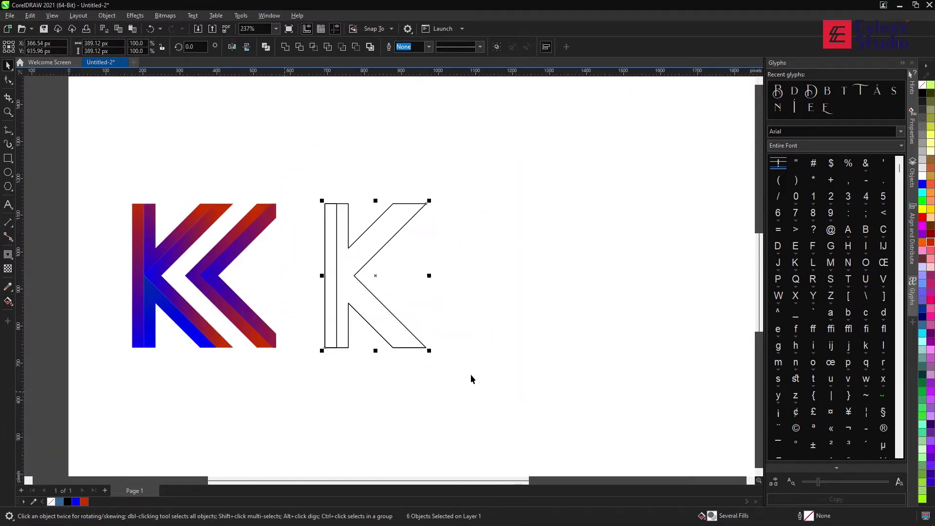
{"action": "left_click_drag", "start_coordinate": [177, 334], "coordinate": [425, 317]}
Step: Change the bright blue ends of the K and right chevron gradients to deeper blue and violet-blue shades
{"action": "left_click", "coordinate": [8, 301]}
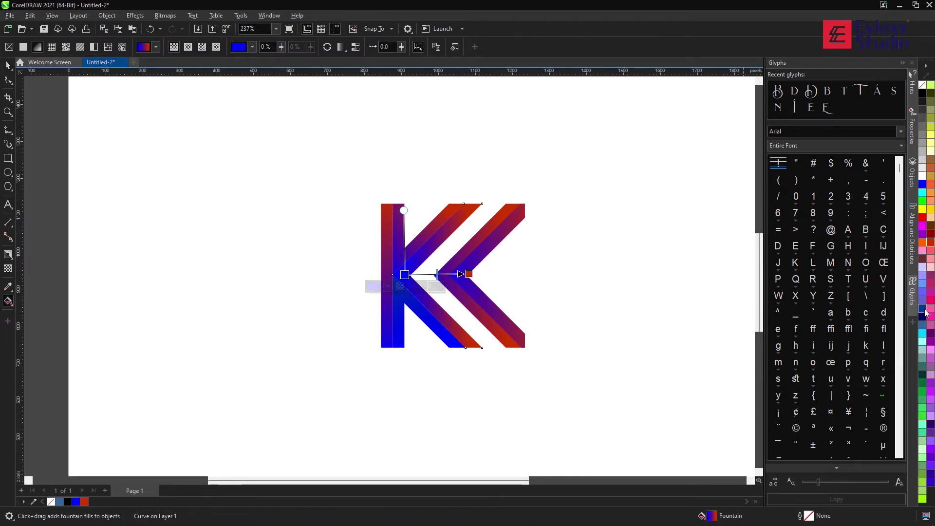
{"action": "left_click", "coordinate": [404, 274]}
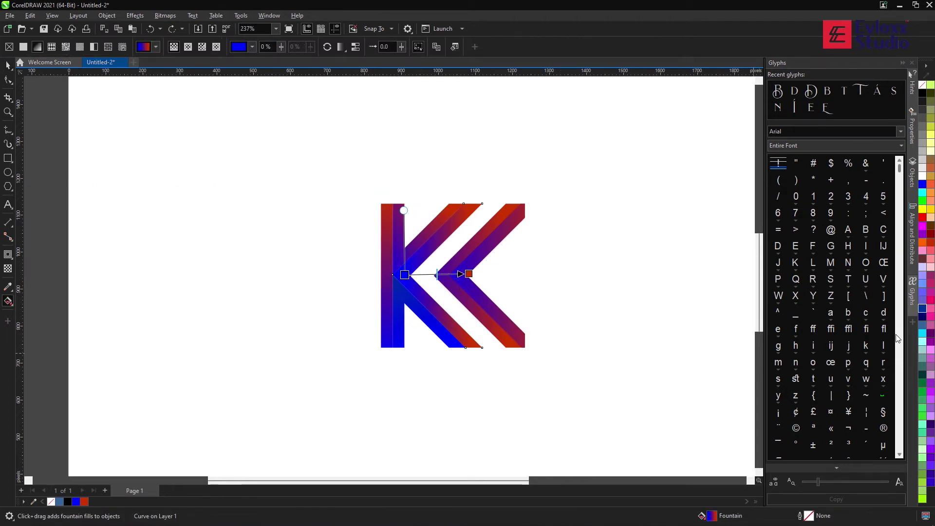
{"action": "left_click_drag", "start_coordinate": [469, 273], "coordinate": [448, 209]}
{"action": "left_click", "coordinate": [424, 314]}
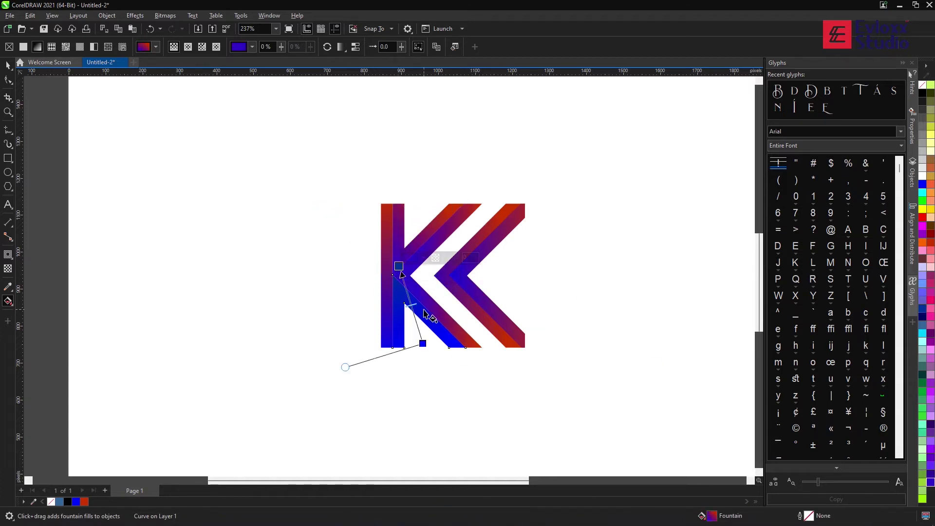
{"action": "left_click", "coordinate": [400, 273]}
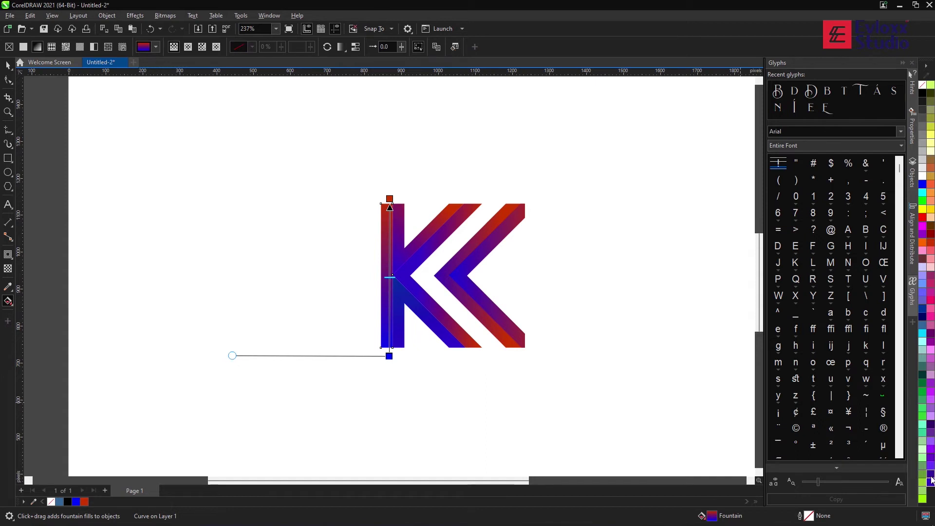
{"action": "left_click", "coordinate": [458, 273]}
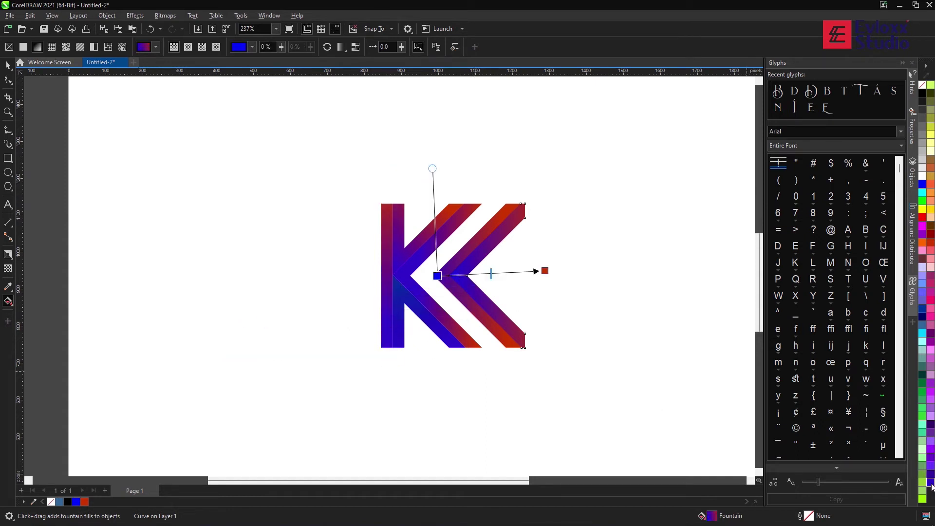
Step: Group the six coloured pieces of the logo
{"action": "key", "text": "space"}
{"action": "mouse_move", "coordinate": [294, 161]}
{"action": "left_mouse_down"}
{"action": "mouse_move", "coordinate": [607, 369]}
{"action": "mouse_move", "coordinate": [601, 364]}
{"action": "left_mouse_up"}
{"action": "scroll", "coordinate": [440, 228], "scroll_direction": "up", "scroll_amount": 2}
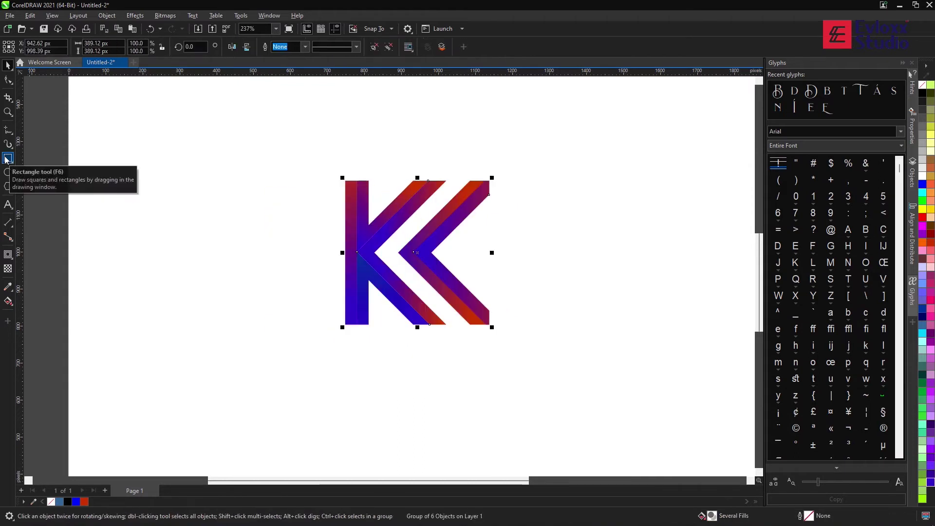
Step: Draw a thin upright rectangle about 325 px tall along the left stem's seam, white without outline, and narrow it to half its width
{"action": "left_click", "coordinate": [8, 159]}
{"action": "left_click_drag", "start_coordinate": [356, 363], "coordinate": [351, 187]}
{"action": "key", "text": "space"}
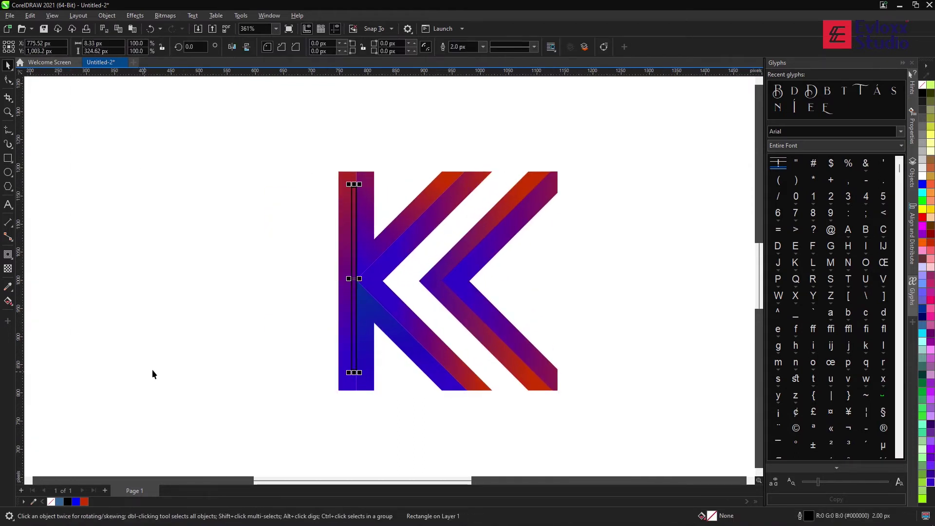
{"action": "left_click", "coordinate": [921, 178]}
{"action": "right_click", "coordinate": [921, 84]}
{"action": "scroll", "coordinate": [351, 279], "scroll_direction": "up", "scroll_amount": 4}
{"action": "left_click_drag", "start_coordinate": [348, 279], "coordinate": [384, 289]}
Step: Apply an elliptical transparency to the white strip so it fades from its middle towards both ends as a highlight
{"action": "key", "text": "t"}
{"action": "scroll", "coordinate": [360, 298], "scroll_direction": "down", "scroll_amount": 1}
{"action": "scroll", "coordinate": [384, 289], "scroll_direction": "down", "scroll_amount": 10}
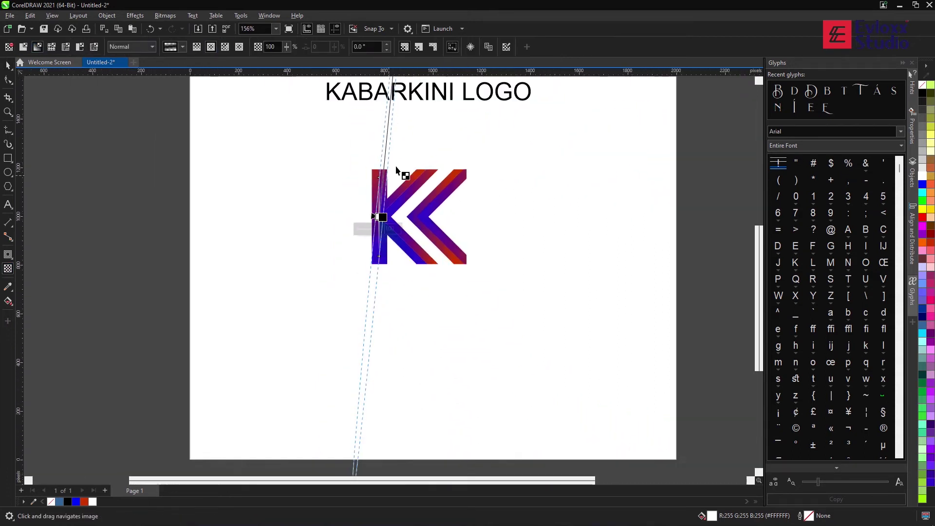
{"action": "scroll", "coordinate": [396, 249], "scroll_direction": "up", "scroll_amount": 7}
{"action": "left_click_drag", "start_coordinate": [400, 202], "coordinate": [393, 221]}
{"action": "left_click_drag", "start_coordinate": [405, 299], "coordinate": [409, 301]}
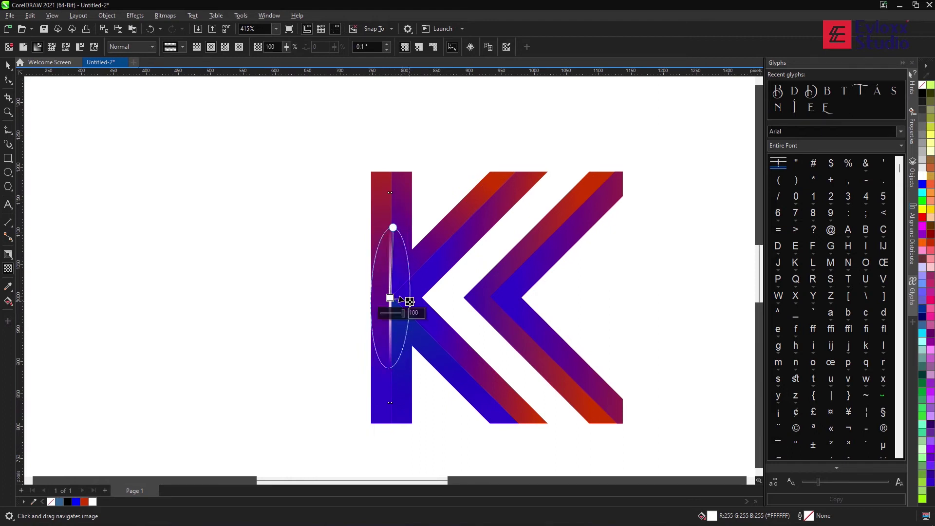
{"action": "scroll", "coordinate": [367, 302], "scroll_direction": "right", "scroll_amount": 1}
{"action": "key", "text": "space"}
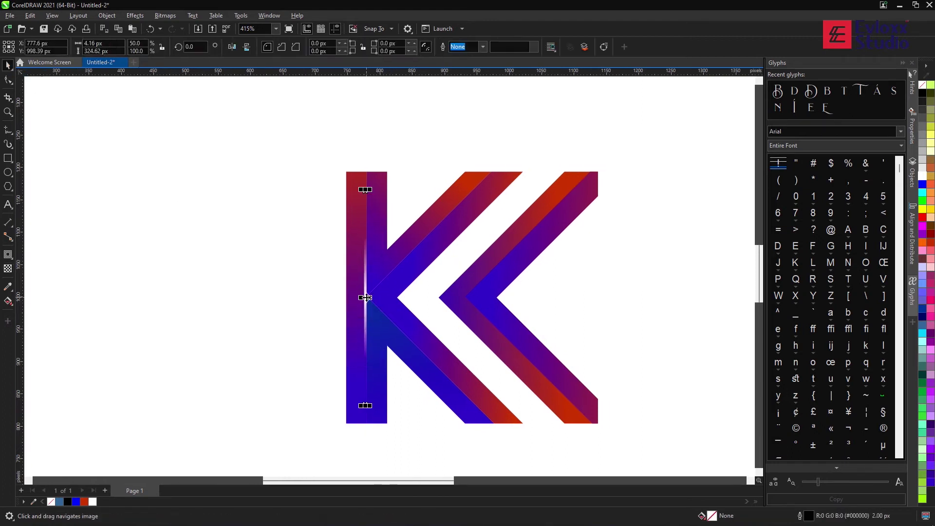
Step: Place a diagonal copy of the highlight along the seam of the K's upper arm and shorten it at both ends
{"action": "left_click", "coordinate": [428, 263]}
{"action": "left_click", "coordinate": [428, 263]}
{"action": "left_click_drag", "start_coordinate": [432, 177], "coordinate": [465, 254]}
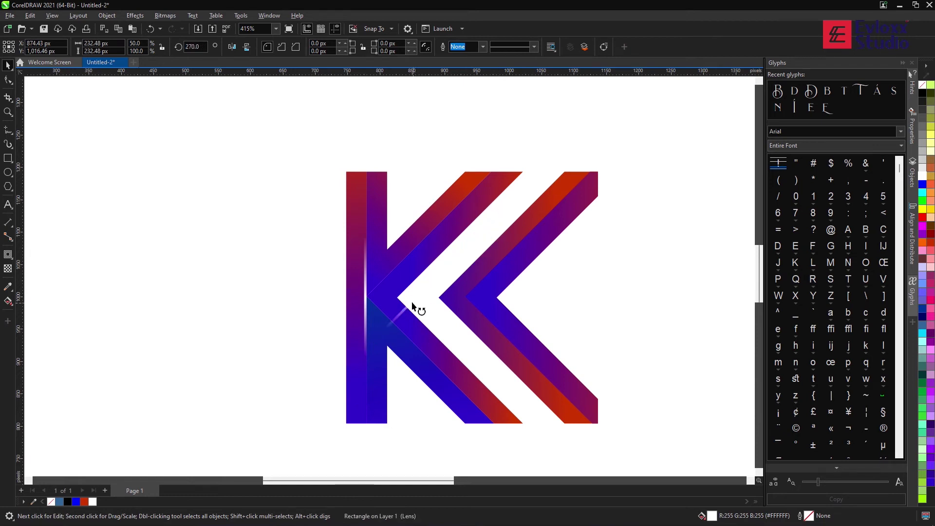
{"action": "left_click_drag", "start_coordinate": [412, 305], "coordinate": [432, 231]}
{"action": "scroll", "coordinate": [485, 176], "scroll_direction": "up", "scroll_amount": 2}
{"action": "left_click_drag", "start_coordinate": [488, 133], "coordinate": [505, 155]}
{"action": "key", "text": "F10"}
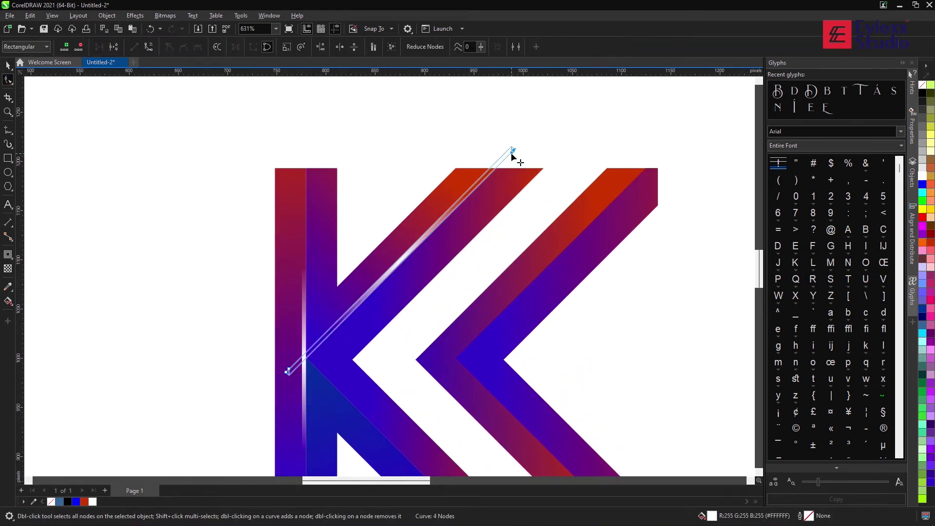
{"action": "left_click_drag", "start_coordinate": [288, 376], "coordinate": [325, 336]}
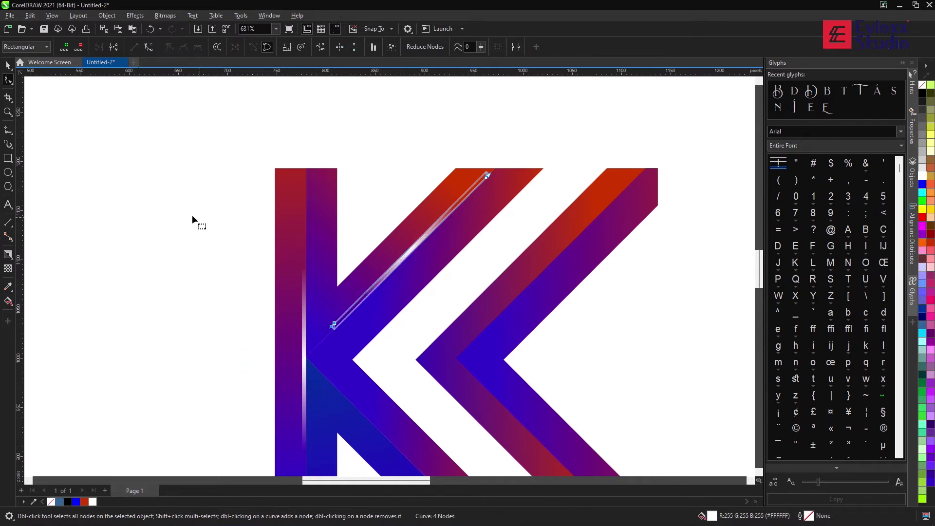
Step: Copy the diagonal highlight to the right chevron's upper seam and mirror both highlights onto the lower arms
{"action": "scroll", "coordinate": [396, 202], "scroll_direction": "down", "scroll_amount": 1}
{"action": "key", "text": "space"}
{"action": "left_click", "coordinate": [428, 247]}
{"action": "left_click_drag", "start_coordinate": [359, 208], "coordinate": [448, 189]}
{"action": "right_click", "coordinate": [370, 332]}
{"action": "right_click", "coordinate": [468, 313]}
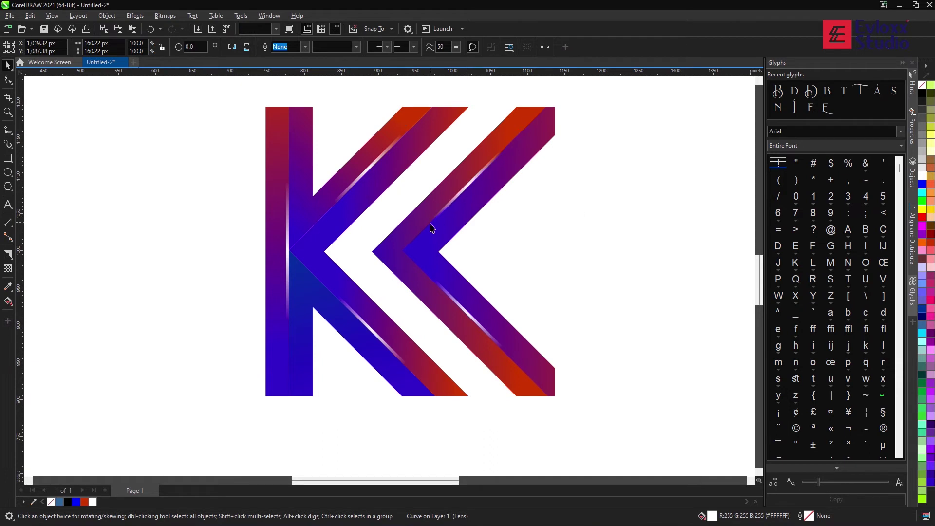
Step: Draw a square about 531 px wide and centre it with the logo horizontally and vertically
{"action": "scroll", "coordinate": [439, 225], "scroll_direction": "down", "scroll_amount": 1}
{"action": "left_click_drag", "start_coordinate": [589, 119], "coordinate": [204, 399]}
{"action": "scroll", "coordinate": [350, 271], "scroll_direction": "down", "scroll_amount": 1}
{"action": "key", "text": "F6"}
{"action": "scroll", "coordinate": [351, 271], "scroll_direction": "right", "scroll_amount": 1}
{"action": "mouse_move", "coordinate": [176, 196]}
{"action": "left_mouse_down"}
{"action": "mouse_move", "coordinate": [269, 349]}
{"action": "mouse_move", "coordinate": [347, 367]}
{"action": "left_mouse_up"}
{"action": "key", "text": "space"}
{"action": "left_click_drag", "start_coordinate": [492, 163], "coordinate": [63, 417]}
{"action": "key", "text": "c"}
{"action": "key", "text": "e"}
{"action": "scroll", "coordinate": [390, 273], "scroll_direction": "left", "scroll_amount": 1}
Step: Round the square's corners to about 79 px and contour it into a frame with an outer and an inner outline
{"action": "left_click", "coordinate": [8, 78]}
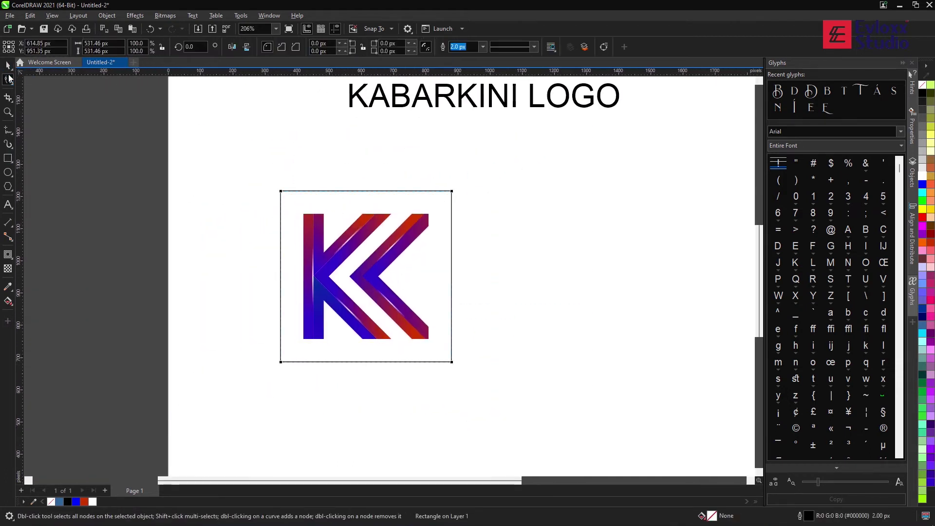
{"action": "key", "text": "space"}
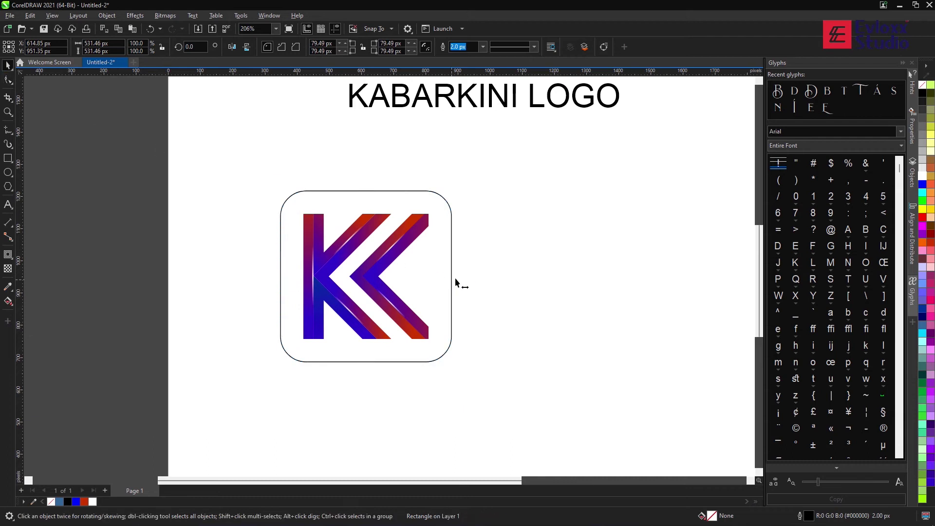
{"action": "key", "text": "ctrl+F9"}
{"action": "scroll", "coordinate": [367, 202], "scroll_direction": "up", "scroll_amount": 1}
{"action": "left_click_drag", "start_coordinate": [365, 187], "coordinate": [371, 204]}
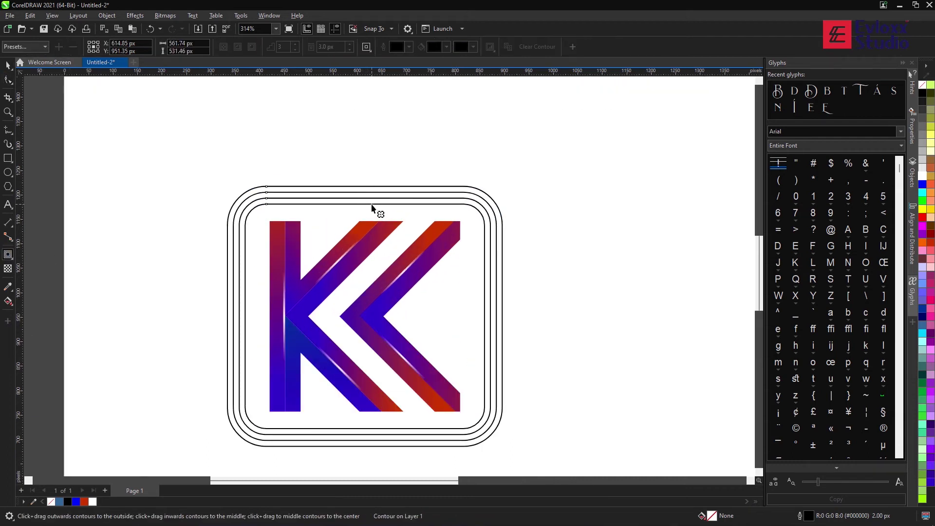
{"action": "key", "text": "space"}
{"action": "key", "text": "ctrl+z"}
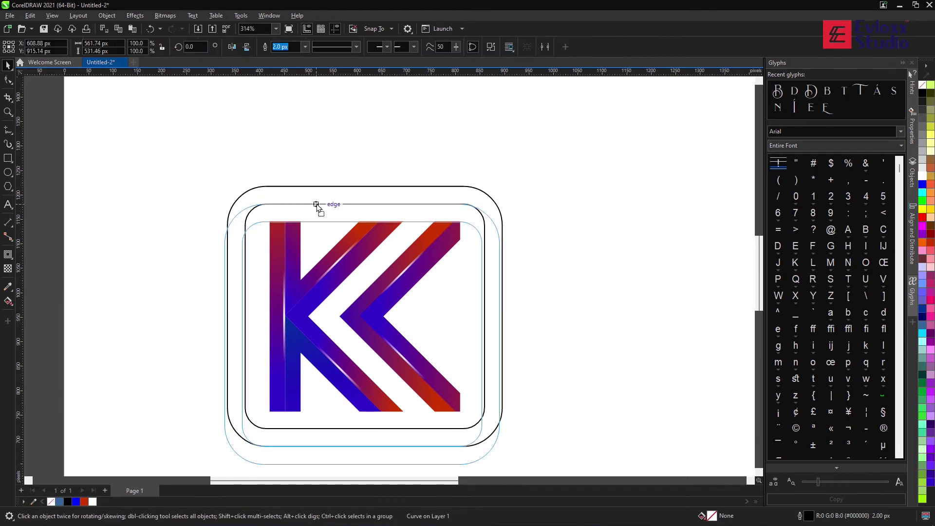
Step: Stretch the right side of the offset frame copy well beyond the original frame's right edge
{"action": "key", "text": "F10"}
{"action": "scroll", "coordinate": [517, 286], "scroll_direction": "down", "scroll_amount": 1}
{"action": "left_click_drag", "start_coordinate": [518, 285], "coordinate": [453, 229]}
Step: Smart fill the top segment where the frame and its offset copy cross, and delete the offset copy
{"action": "left_click", "coordinate": [8, 301]}
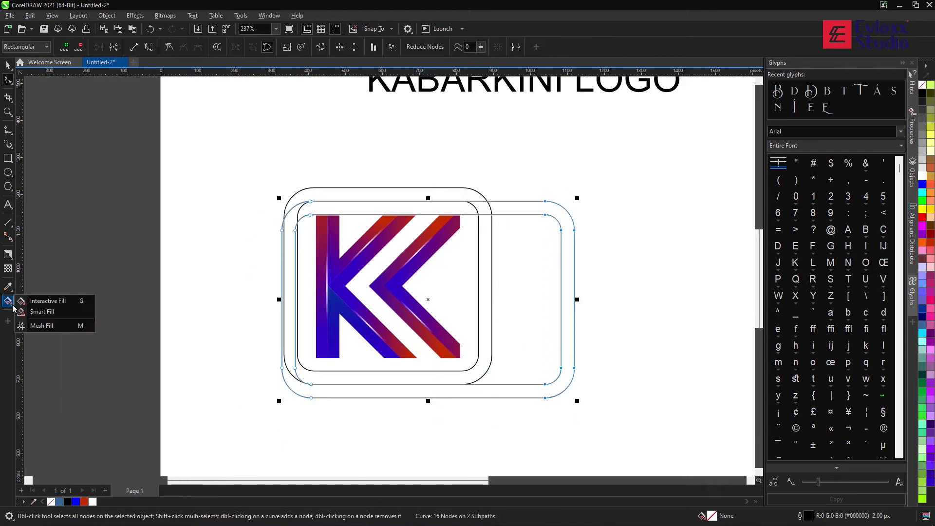
{"action": "left_click", "coordinate": [49, 313]}
{"action": "left_click", "coordinate": [341, 194]}
{"action": "key", "text": "space"}
{"action": "left_click", "coordinate": [559, 282]}
{"action": "key", "text": "Delete"}
{"action": "scroll", "coordinate": [405, 210], "scroll_direction": "up", "scroll_amount": 1}
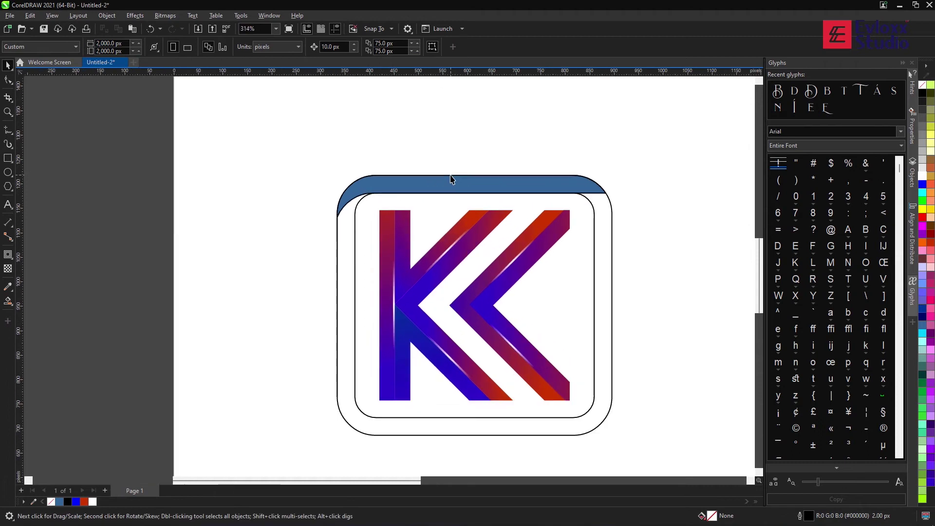
Step: Fill the frame's top strip with a gradient from light blue at its left end through blue to brick red, without outline
{"action": "left_click", "coordinate": [451, 179]}
{"action": "left_click", "coordinate": [85, 502]}
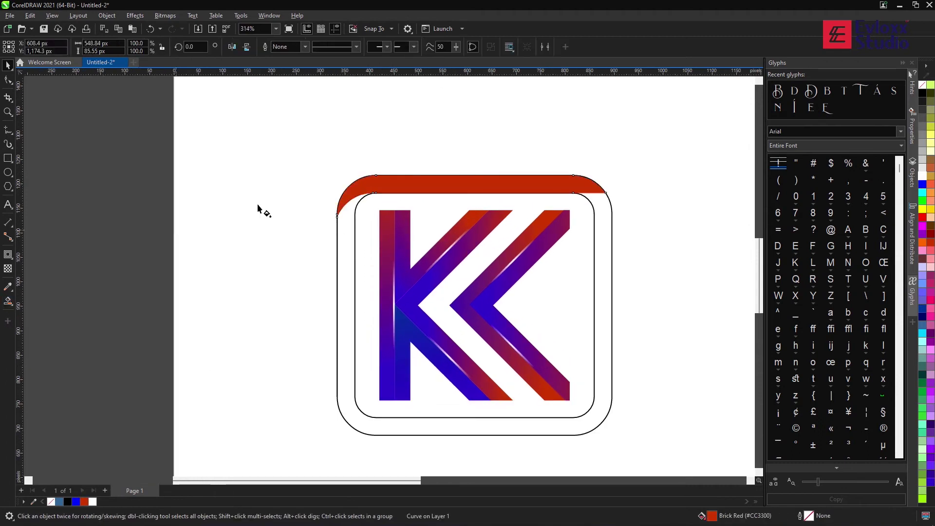
{"action": "key", "text": "g"}
{"action": "left_click_drag", "start_coordinate": [420, 228], "coordinate": [411, 223]}
{"action": "left_click_drag", "start_coordinate": [411, 222], "coordinate": [368, 193]}
{"action": "left_click_drag", "start_coordinate": [922, 333], "coordinate": [294, 205]}
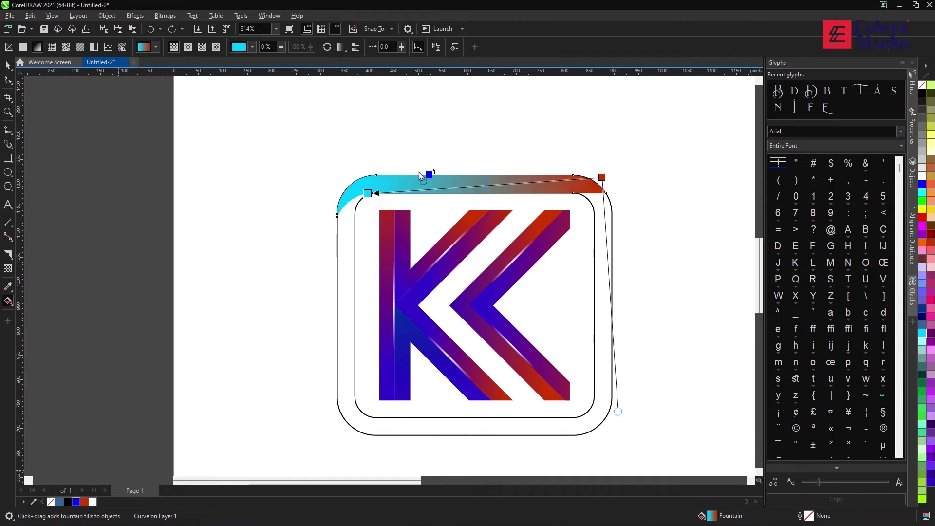
{"action": "left_click_drag", "start_coordinate": [419, 175], "coordinate": [422, 188]}
{"action": "key", "text": "space"}
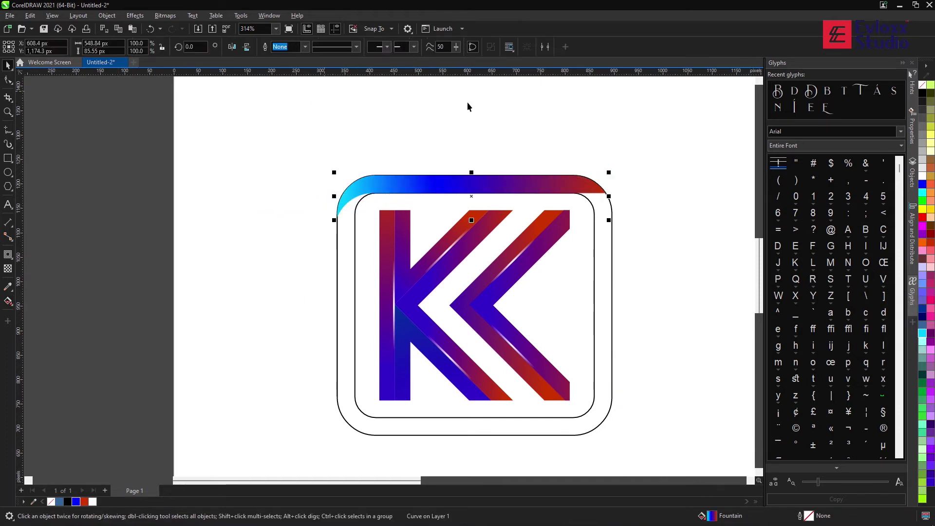
Step: Rotate a copy of the top strip upright, align it with the frame's lower left corner and lower its upper end
{"action": "scroll", "coordinate": [472, 101], "scroll_direction": "down", "scroll_amount": 1}
{"action": "left_click", "coordinate": [473, 166]}
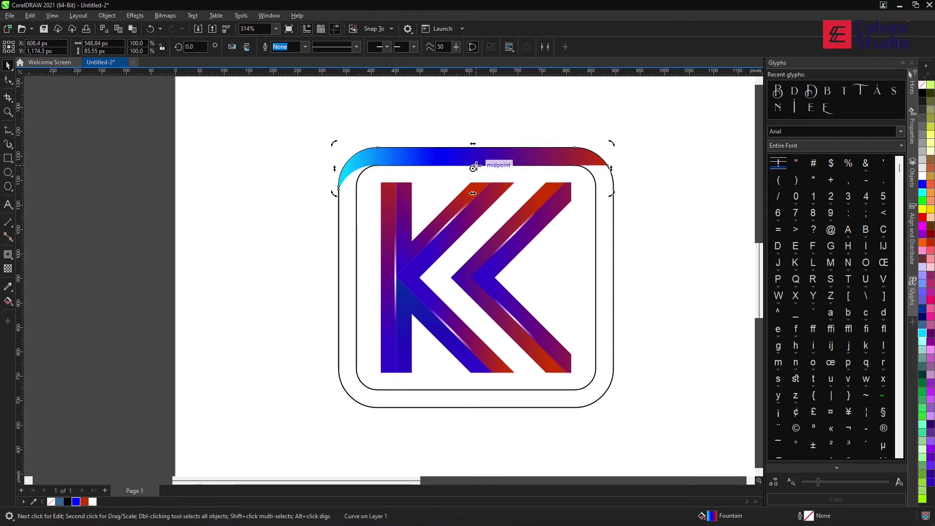
{"action": "left_click_drag", "start_coordinate": [334, 144], "coordinate": [355, 396]}
{"action": "left_click_drag", "start_coordinate": [344, 282], "coordinate": [337, 277]}
{"action": "left_click", "coordinate": [397, 398], "text": "shift"}
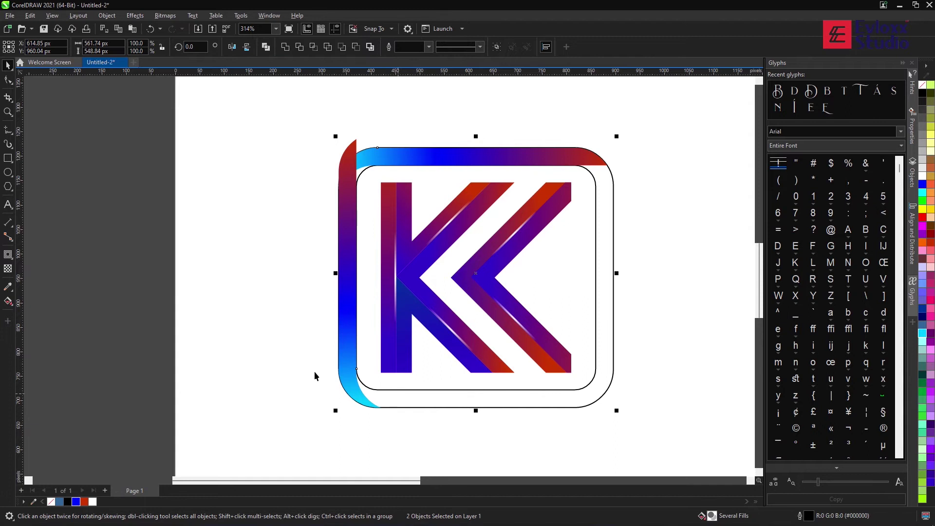
{"action": "left_click", "coordinate": [358, 171]}
{"action": "left_click_drag", "start_coordinate": [359, 171], "coordinate": [358, 197]}
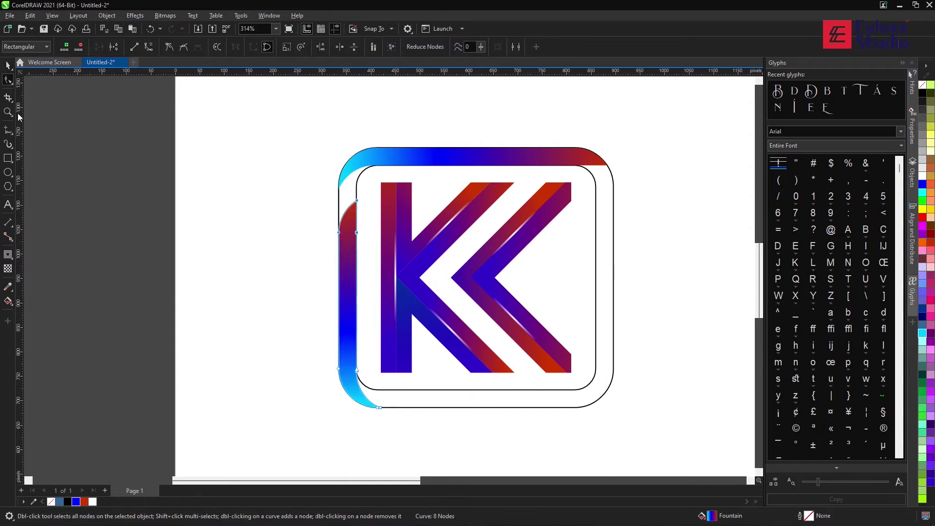
Step: Smart fill the frame's left segment up to the top strip and delete the rotated strip copy
{"action": "left_click", "coordinate": [8, 302]}
{"action": "left_click", "coordinate": [38, 313]}
{"action": "key", "text": "space"}
{"action": "key", "text": "Delete"}
{"action": "left_click", "coordinate": [351, 209]}
Step: Fill the left strip with a gradient from brick red at its lower end through blue to light blue at its upper end
{"action": "left_click", "coordinate": [8, 302]}
{"action": "left_click", "coordinate": [36, 300]}
{"action": "left_click_drag", "start_coordinate": [364, 412], "coordinate": [358, 166]}
{"action": "left_click", "coordinate": [361, 293]}
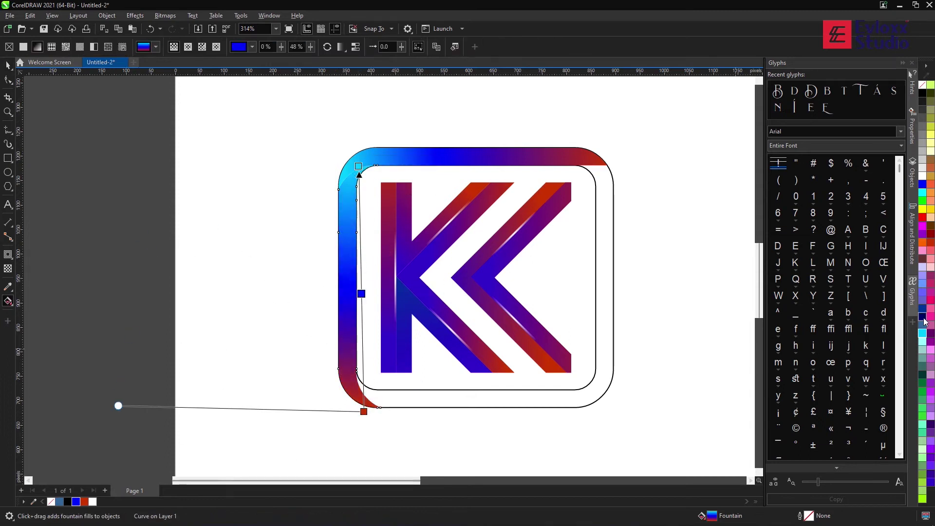
Step: Recolour the left strip's gradient to run from navy at the upper end through blue to light blue at the lower end
{"action": "left_click_drag", "start_coordinate": [361, 294], "coordinate": [359, 225]}
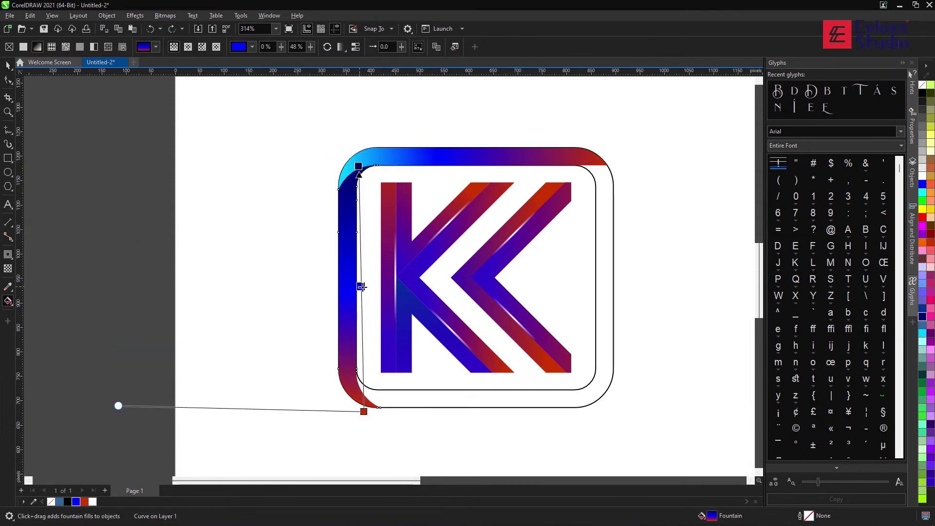
{"action": "left_click_drag", "start_coordinate": [362, 327], "coordinate": [362, 326]}
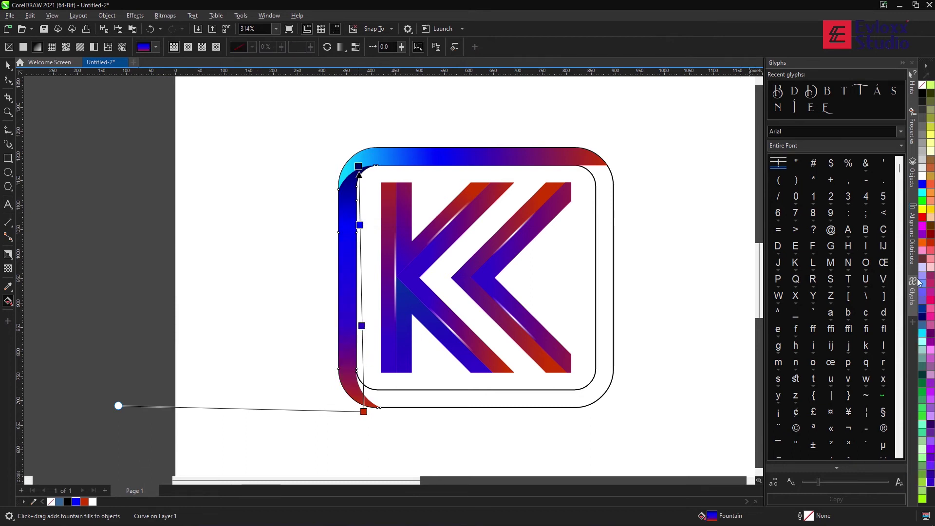
{"action": "mouse_move", "coordinate": [364, 412]}
{"action": "left_mouse_down"}
{"action": "mouse_move", "coordinate": [370, 428]}
{"action": "mouse_move", "coordinate": [369, 400]}
{"action": "left_mouse_up"}
{"action": "left_click_drag", "start_coordinate": [364, 312], "coordinate": [362, 250]}
{"action": "key", "text": "space"}
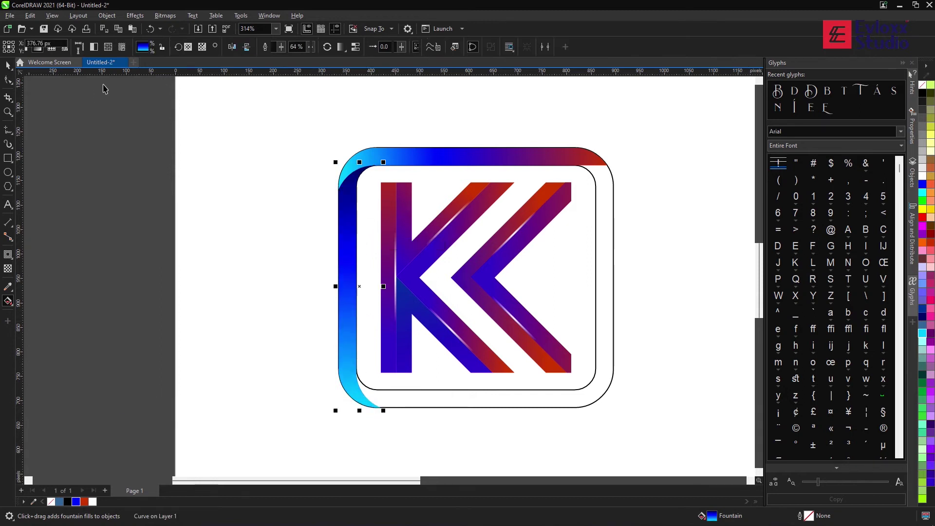
{"action": "key", "text": "Escape"}
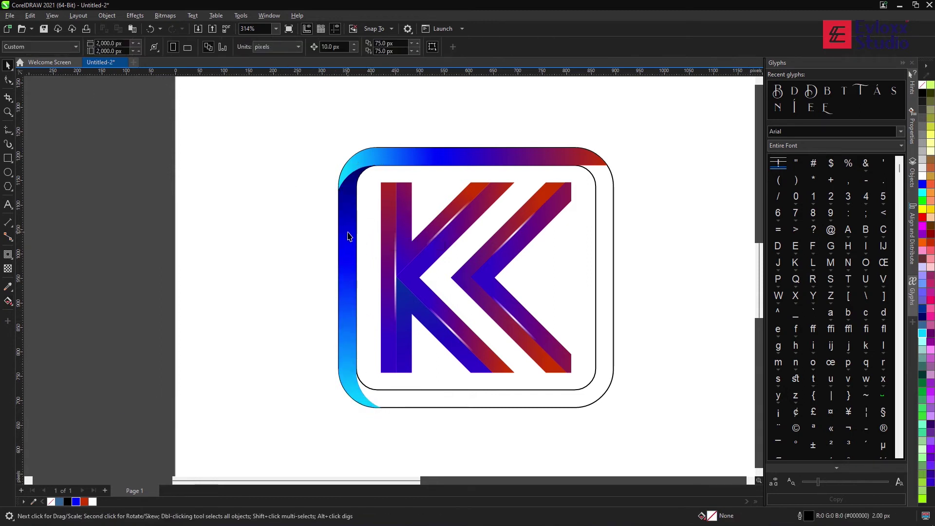
Step: Rotate a copy of the left strip to lie horizontally and align it with the frame's bottom and right edges
{"action": "left_click", "coordinate": [347, 237]}
{"action": "left_click", "coordinate": [349, 194]}
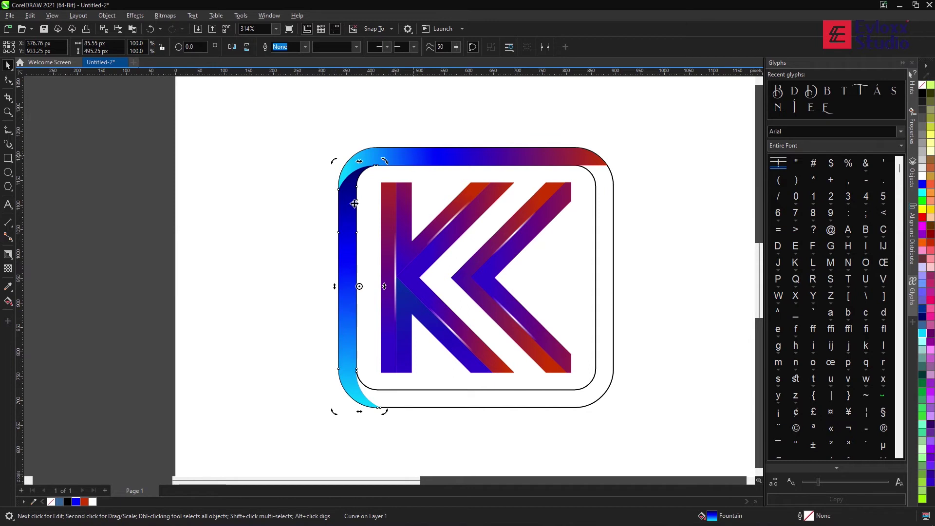
{"action": "left_click_drag", "start_coordinate": [292, 300], "coordinate": [357, 310]}
{"action": "left_click", "coordinate": [417, 405], "text": "shift"}
{"action": "key", "text": "b"}
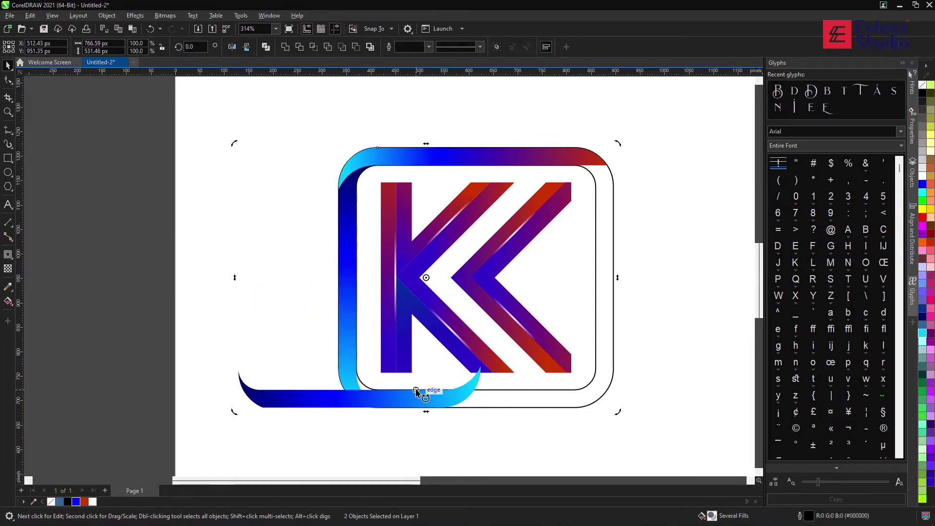
{"action": "key", "text": "r"}
{"action": "left_click", "coordinate": [263, 394]}
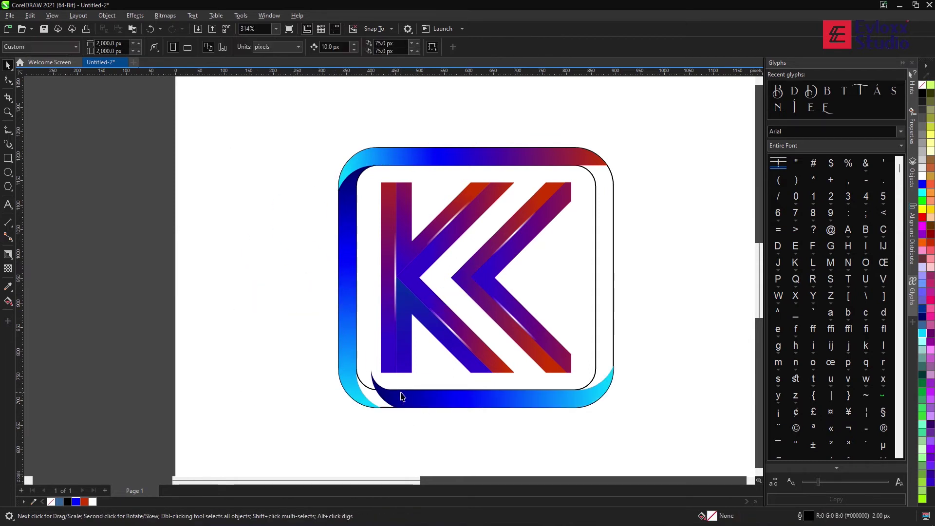
Step: Move the bottom strip along the frame until its end overlaps the left strip at the lower-left outer corner
{"action": "left_click", "coordinate": [387, 403]}
{"action": "scroll", "coordinate": [366, 385], "scroll_direction": "up", "scroll_amount": 3}
{"action": "key", "text": "F10"}
{"action": "key", "text": "space"}
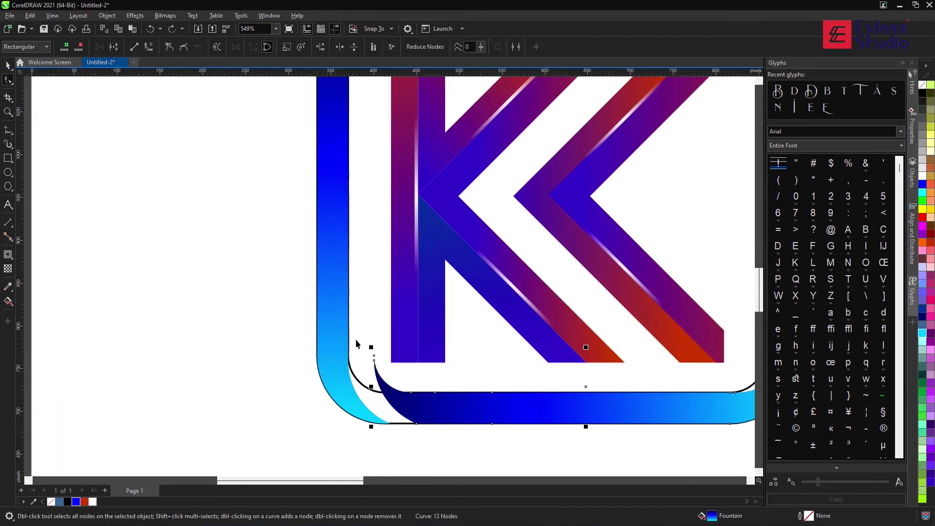
{"action": "scroll", "coordinate": [372, 393], "scroll_direction": "down", "scroll_amount": 2}
{"action": "scroll", "coordinate": [372, 393], "scroll_direction": "down", "scroll_amount": 1}
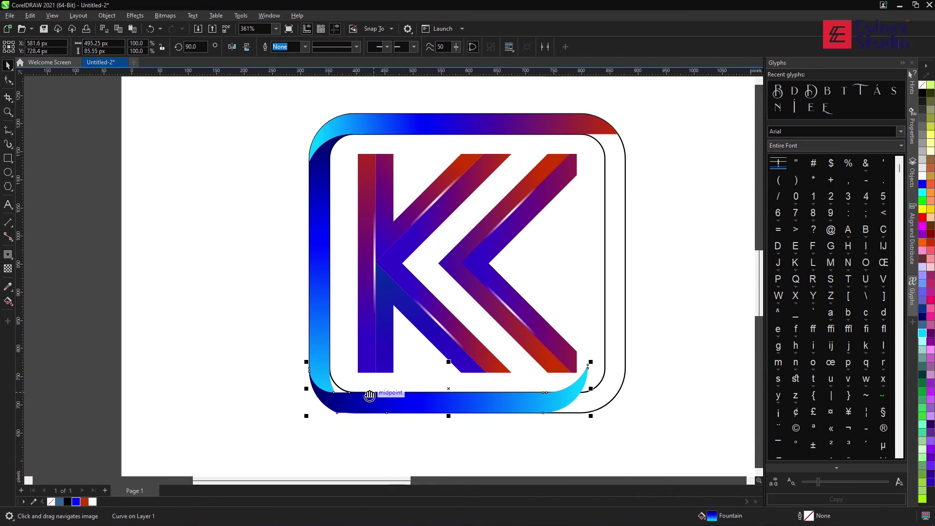
Step: Smart fill the gap inside the lower-left corner, try to join it to the bottom strip, and send the strip back one
{"action": "left_click", "coordinate": [9, 301]}
{"action": "scroll", "coordinate": [333, 392], "scroll_direction": "up", "scroll_amount": 4}
{"action": "left_click", "coordinate": [340, 388]}
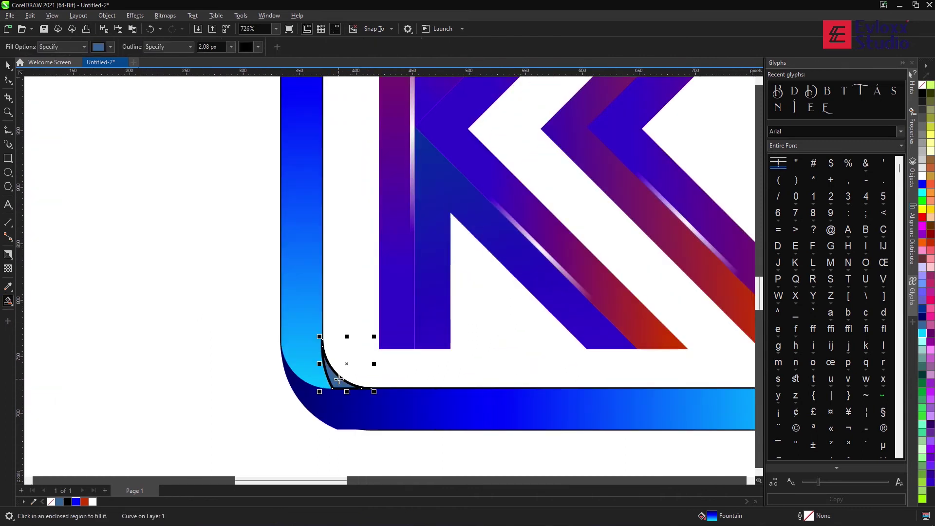
{"action": "key", "text": "space"}
{"action": "left_click", "coordinate": [311, 409], "text": "shift"}
{"action": "right_click", "coordinate": [345, 398]}
{"action": "mouse_move", "coordinate": [385, 186]}
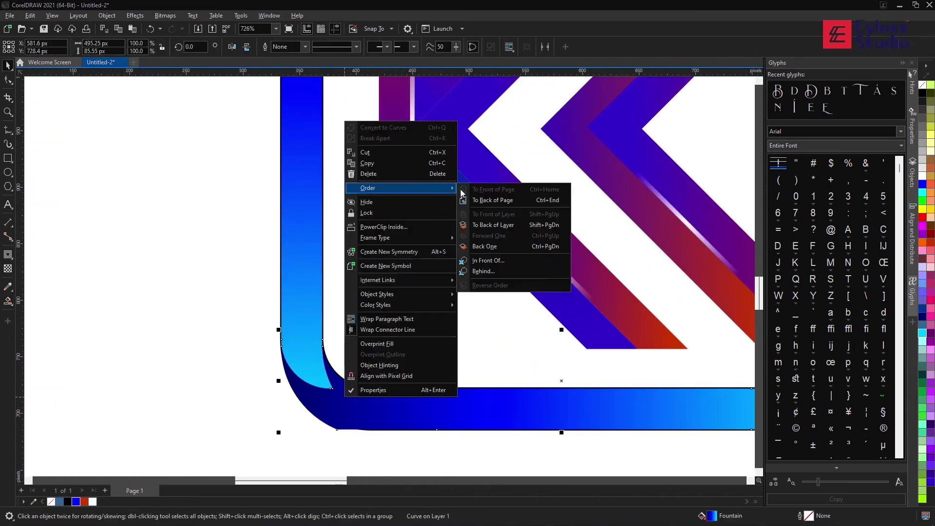
{"action": "left_click", "coordinate": [491, 248]}
Step: Align the bottom strip's end with the inner lower-left corner and reverse its gradient to run from light blue through blue to navy
{"action": "left_click_drag", "start_coordinate": [408, 392], "coordinate": [369, 431]}
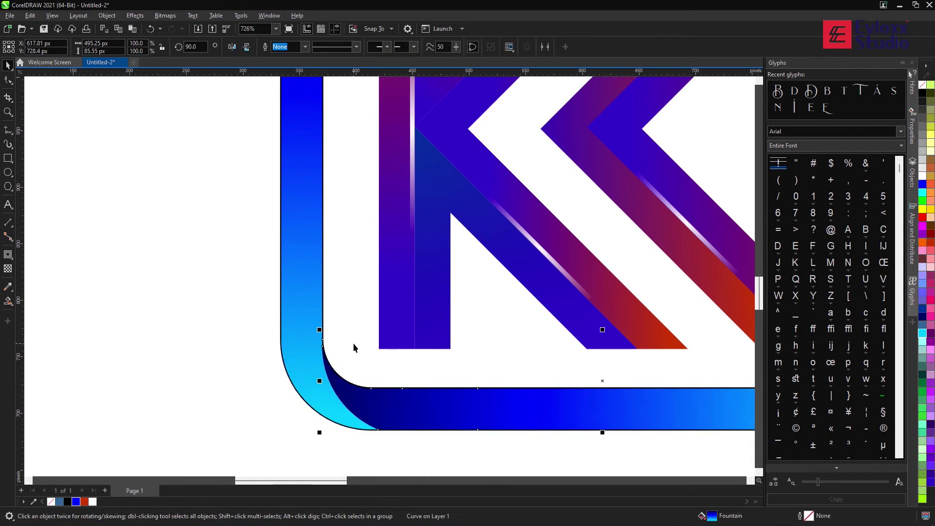
{"action": "scroll", "coordinate": [323, 369], "scroll_direction": "up", "scroll_amount": 2}
{"action": "left_click", "coordinate": [8, 301]}
{"action": "left_click", "coordinate": [43, 305]}
{"action": "left_click_drag", "start_coordinate": [602, 373], "coordinate": [266, 386]}
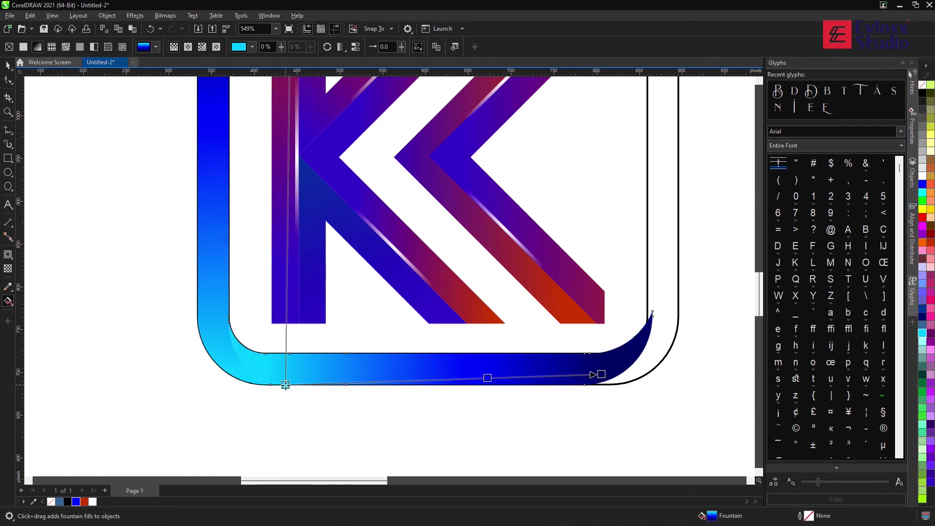
Step: Recolour the left strip's gradient to blue at its lower end and add a light blue node about 26% along it
{"action": "left_click", "coordinate": [214, 363]}
{"action": "left_click_drag", "start_coordinate": [77, 502], "coordinate": [249, 380]}
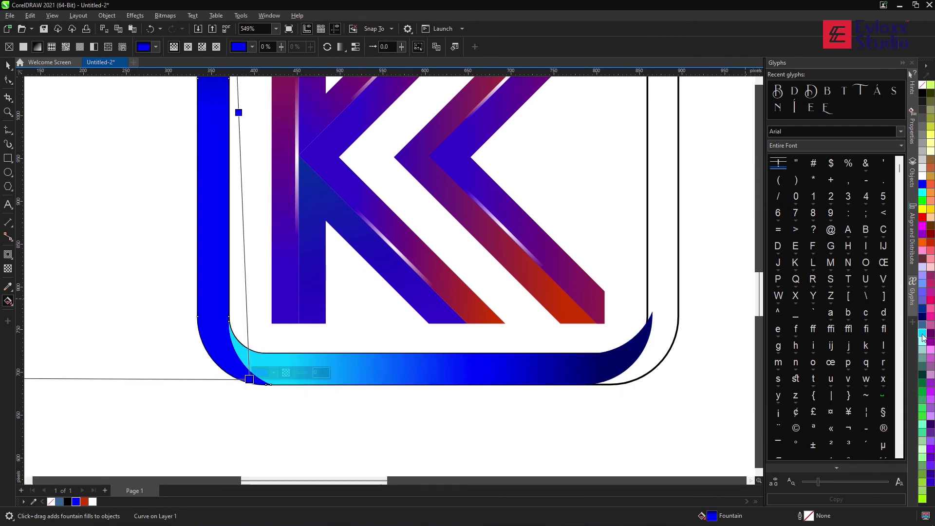
{"action": "left_click_drag", "start_coordinate": [312, 288], "coordinate": [244, 269]}
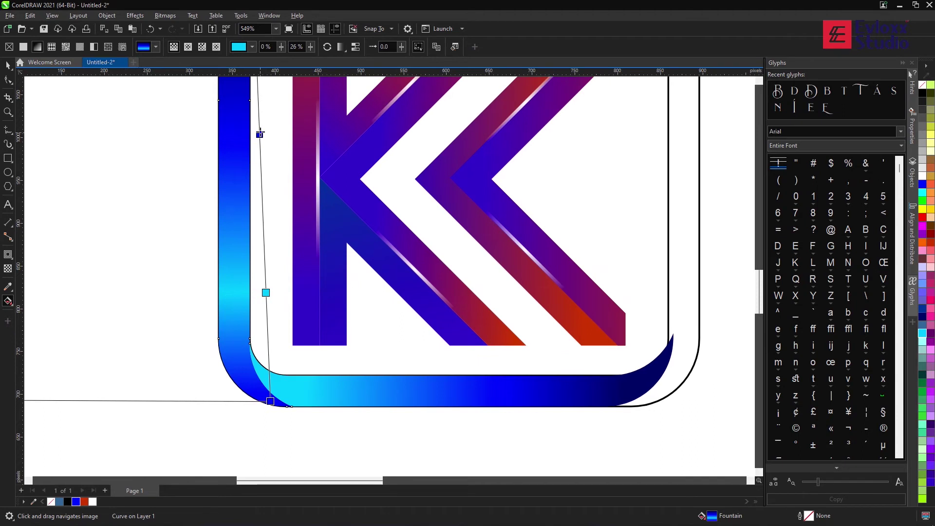
{"action": "key", "text": "space"}
{"action": "scroll", "coordinate": [281, 213], "scroll_direction": "down", "scroll_amount": 3}
Step: Reshape the bottom strip by extending its far end to the frame's outer right edge
{"action": "left_click", "coordinate": [370, 331]}
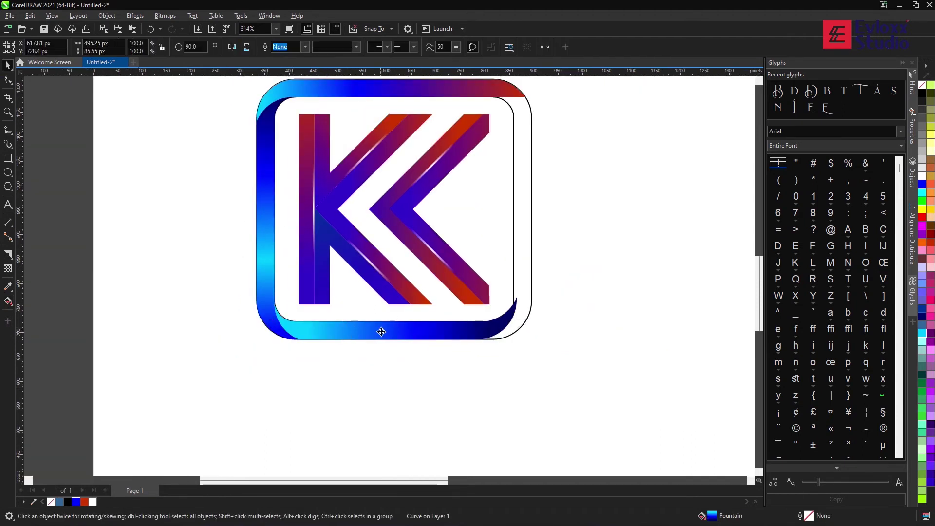
{"action": "key", "text": "F10"}
{"action": "scroll", "coordinate": [494, 339], "scroll_direction": "up", "scroll_amount": 3}
{"action": "scroll", "coordinate": [535, 306], "scroll_direction": "down", "scroll_amount": 2}
{"action": "key", "text": "space"}
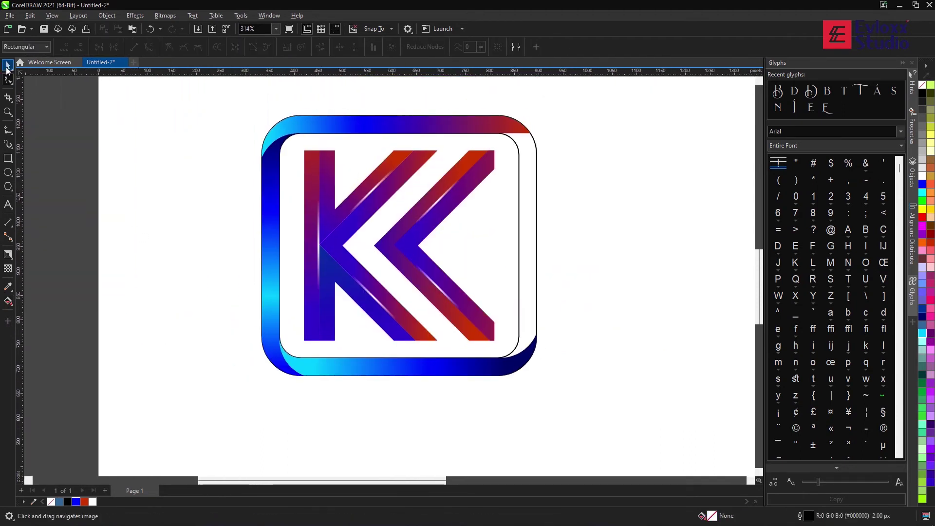
Step: Give the bottom strip's gradient a brick red end and an additional blue node, and shift its light blue start outward
{"action": "key", "text": "g"}
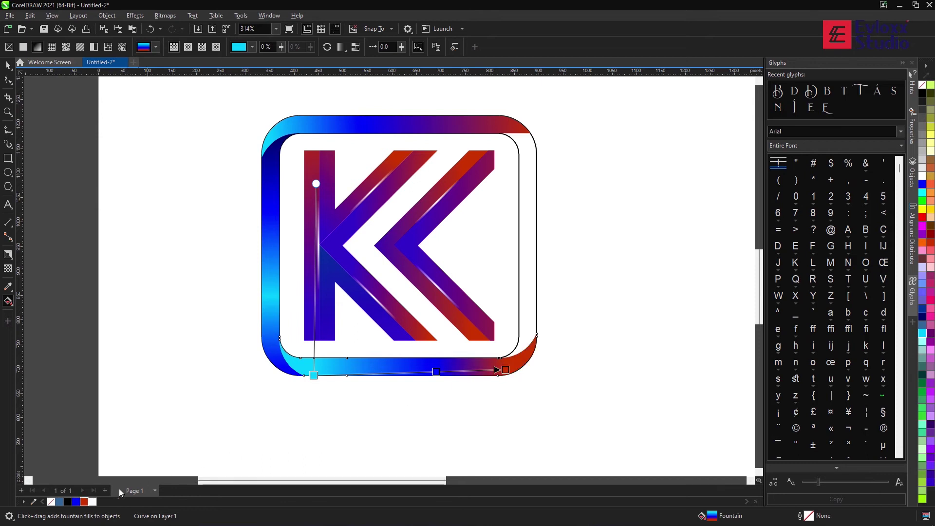
{"action": "left_click_drag", "start_coordinate": [437, 372], "coordinate": [377, 373]}
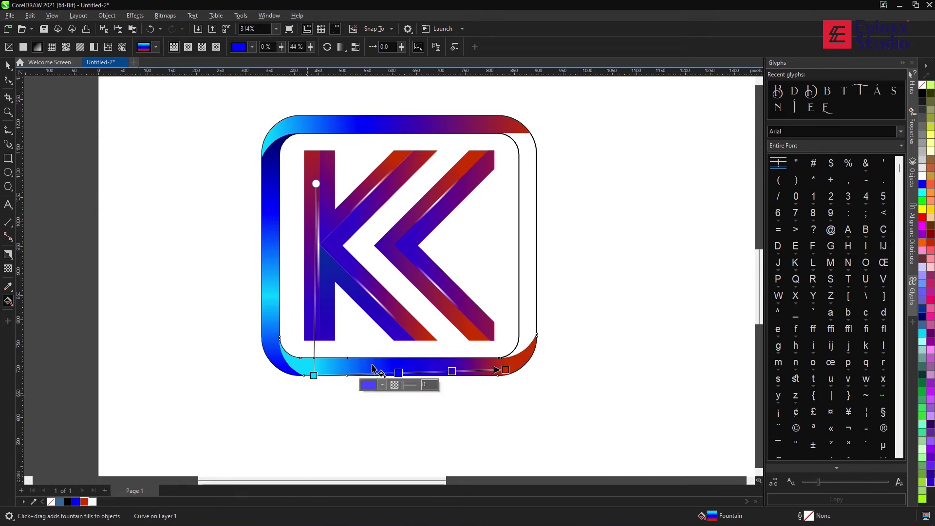
{"action": "left_click_drag", "start_coordinate": [314, 375], "coordinate": [275, 374]}
{"action": "left_click", "coordinate": [9, 65]}
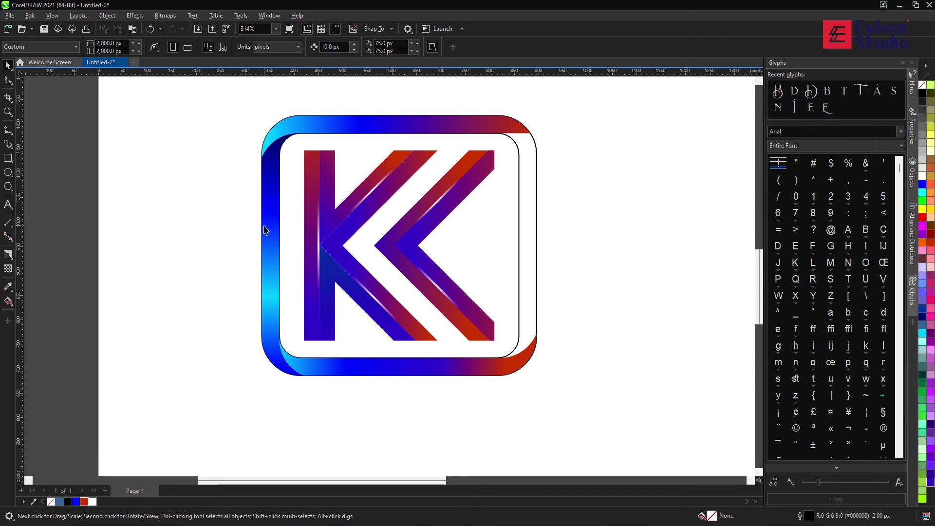
{"action": "key", "text": "F5"}
{"action": "left_click", "coordinate": [295, 226]}
{"action": "key", "text": "space"}
{"action": "left_click", "coordinate": [201, 204]}
{"action": "left_click", "coordinate": [265, 269]}
{"action": "key", "text": "Delete"}
Step: Rework the left strip's gradient to blue at both ends with light blue near the middle, at about 56%
{"action": "left_click", "coordinate": [268, 278]}
{"action": "left_click", "coordinate": [8, 300]}
{"action": "left_click_drag", "start_coordinate": [286, 292], "coordinate": [287, 285]}
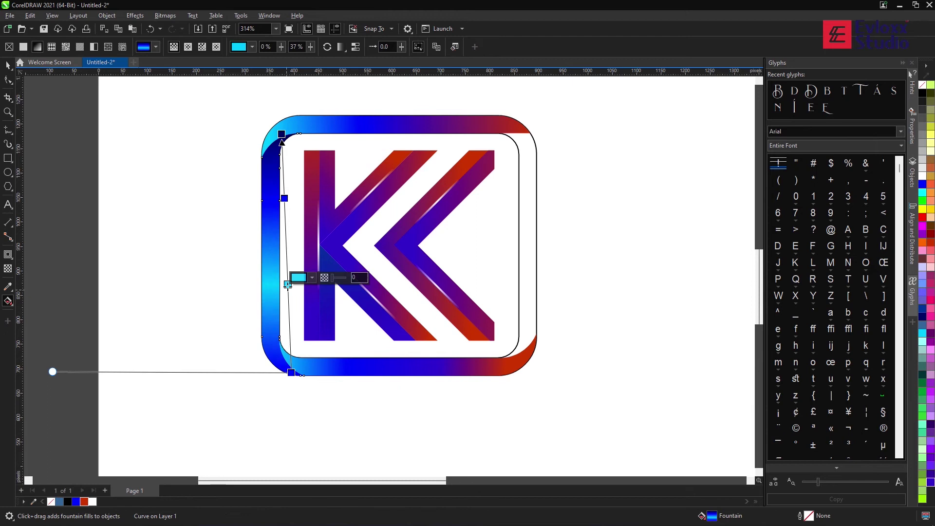
{"action": "left_click_drag", "start_coordinate": [283, 198], "coordinate": [282, 203]}
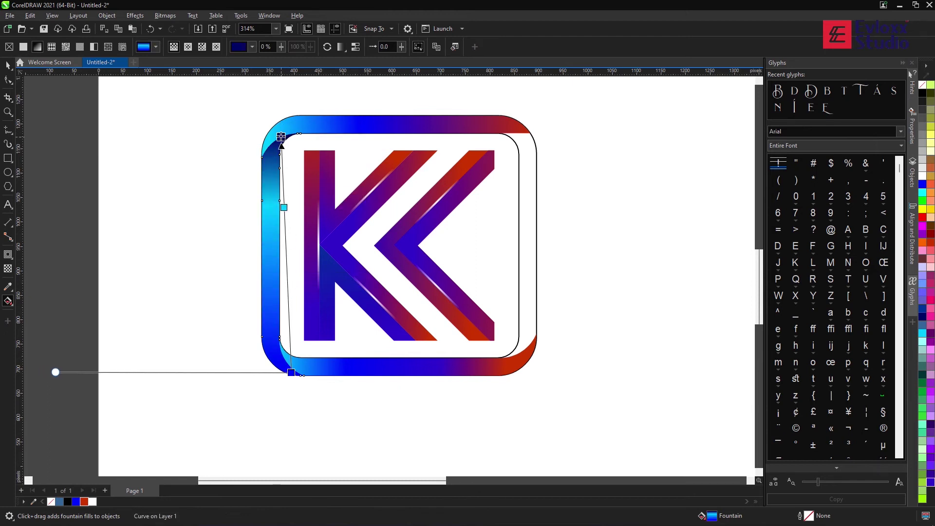
{"action": "left_click_drag", "start_coordinate": [281, 137], "coordinate": [282, 127]}
{"action": "left_click_drag", "start_coordinate": [284, 200], "coordinate": [286, 235]}
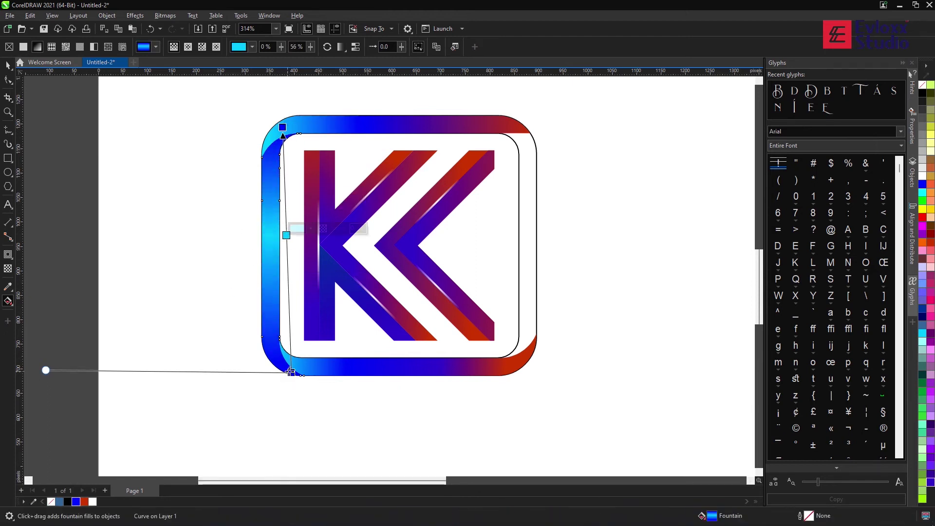
{"action": "left_click_drag", "start_coordinate": [291, 371], "coordinate": [292, 392]}
{"action": "key", "text": "space"}
{"action": "left_click", "coordinate": [213, 153]}
{"action": "scroll", "coordinate": [311, 233], "scroll_direction": "down", "scroll_amount": 2}
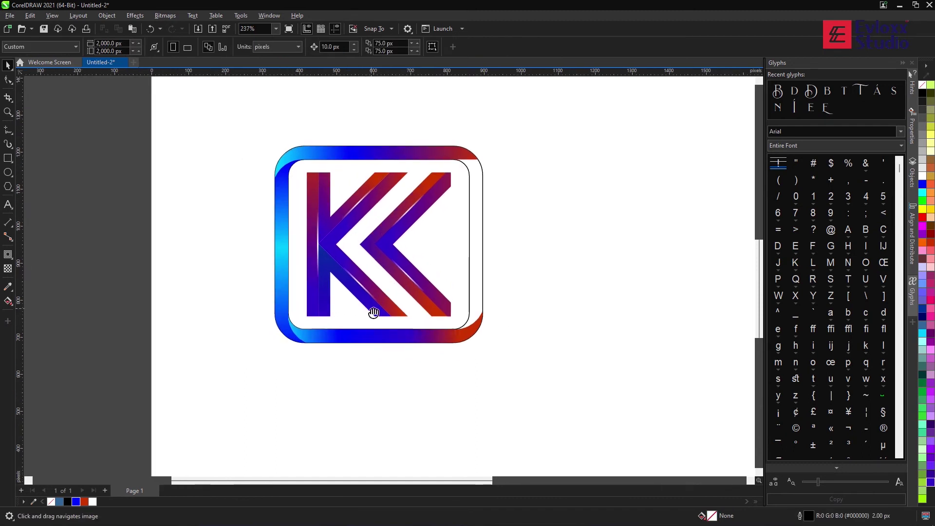
Step: Rotate a copy of the bottom strip upright for the frame's right side
{"action": "left_click_drag", "start_coordinate": [374, 312], "coordinate": [380, 317]}
{"action": "left_click", "coordinate": [468, 331]}
{"action": "left_click_drag", "start_coordinate": [468, 331], "coordinate": [501, 246]}
{"action": "key", "text": "ctrl+z"}
{"action": "key", "text": "ctrl+shift+z"}
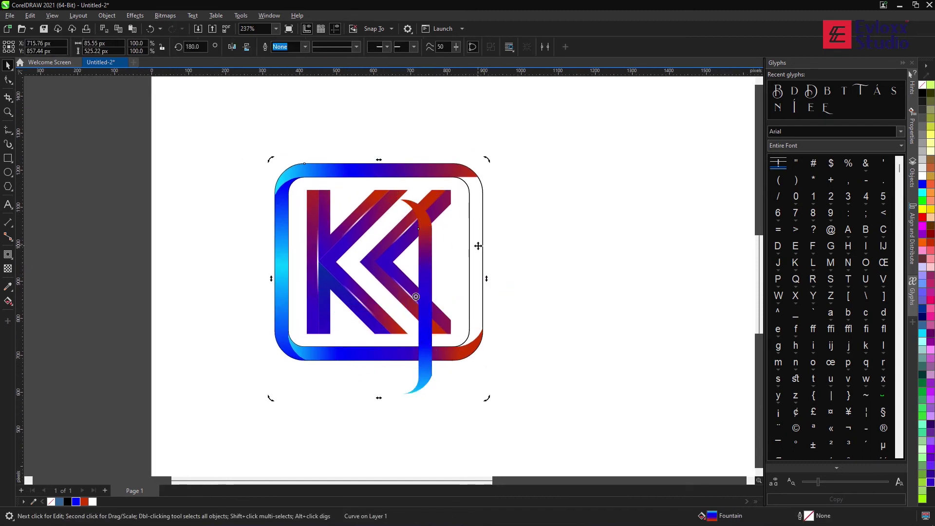
{"action": "left_click", "coordinate": [523, 258]}
Step: Place the upright strip copy on the frame's right edge and try to fit its lower end to the corner
{"action": "left_click", "coordinate": [483, 243]}
{"action": "scroll", "coordinate": [480, 209], "scroll_direction": "up", "scroll_amount": 2}
{"action": "scroll", "coordinate": [480, 209], "scroll_direction": "down", "scroll_amount": 1}
{"action": "scroll", "coordinate": [481, 209], "scroll_direction": "down", "scroll_amount": 1}
{"action": "left_click", "coordinate": [509, 197]}
{"action": "scroll", "coordinate": [478, 370], "scroll_direction": "up", "scroll_amount": 2}
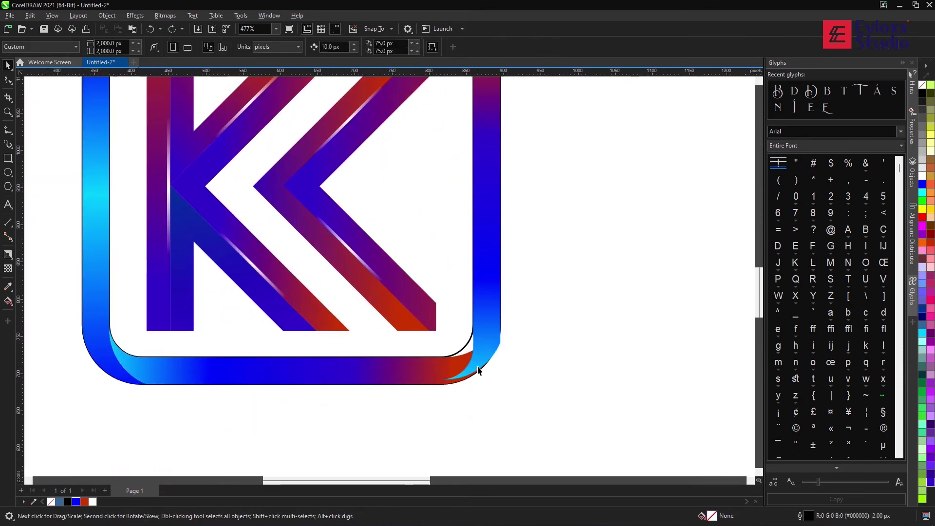
{"action": "left_click", "coordinate": [484, 355]}
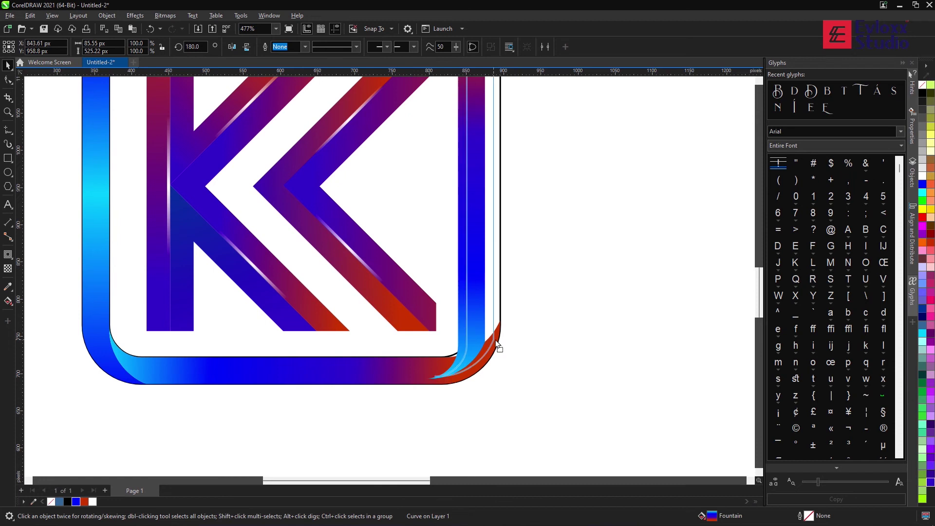
Step: Undo the placement and the rotated copy of the bottom strip
{"action": "key", "text": "ctrl+z"}
{"action": "key", "text": "ctrl+z"}
{"action": "scroll", "coordinate": [107, 171], "scroll_direction": "down", "scroll_amount": 2}
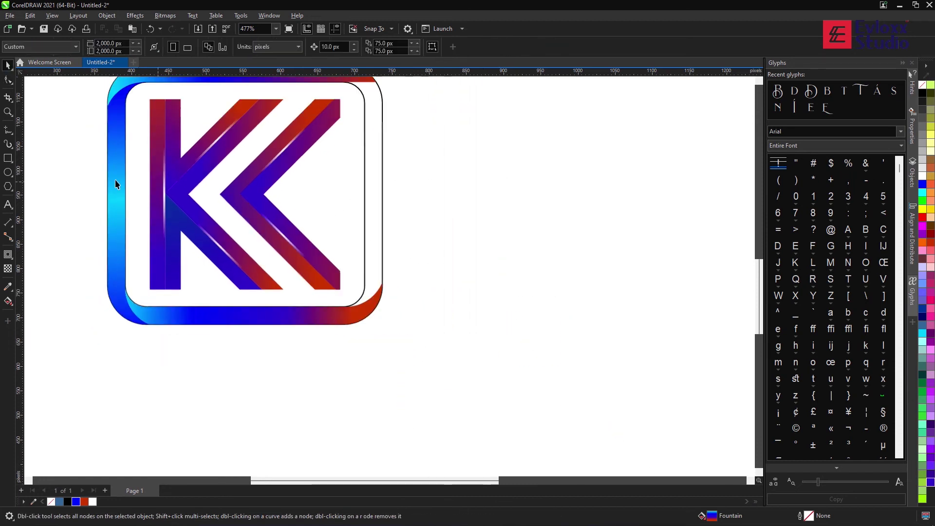
{"action": "key", "text": "ctrl+z"}
Step: Place an upside-down copy of the left strip on the frame's right side, fitted to the upper-right corner
{"action": "left_click_drag", "start_coordinate": [386, 137], "coordinate": [386, 138]}
{"action": "left_click", "coordinate": [465, 136]}
{"action": "scroll", "coordinate": [390, 185], "scroll_direction": "up", "scroll_amount": 2}
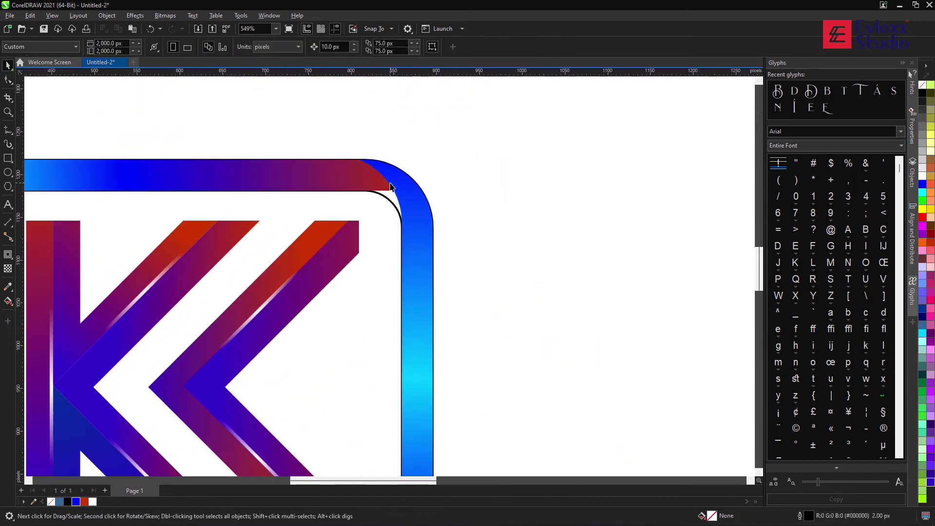
Step: Smart fill the small gap inside the frame's upper-right corner and weld it to the top strip
{"action": "left_click", "coordinate": [13, 310]}
{"action": "left_click", "coordinate": [39, 312]}
{"action": "left_click", "coordinate": [339, 166]}
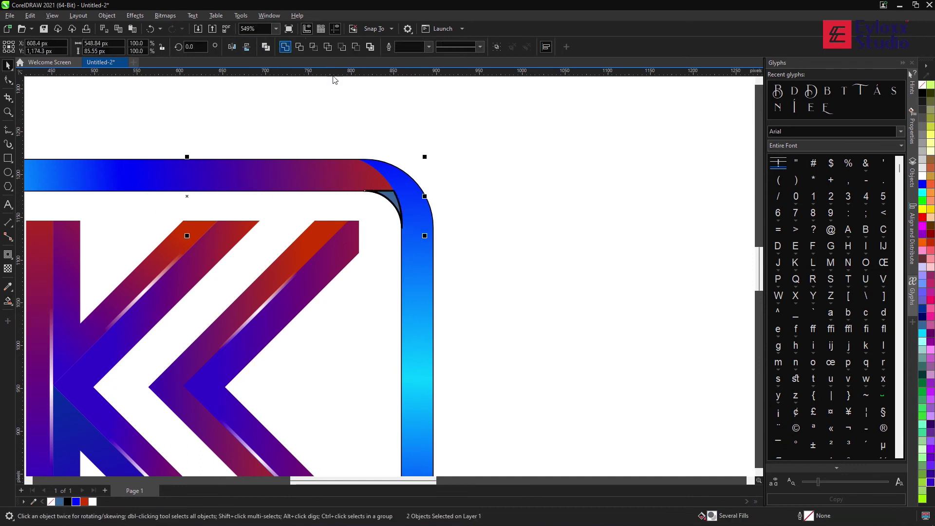
{"action": "scroll", "coordinate": [419, 235], "scroll_direction": "down", "scroll_amount": 1}
Step: Recolour the right strip's gradient to brick red at its upper end and midpoint, with blue at its lower end
{"action": "left_click", "coordinate": [418, 236]}
{"action": "left_click", "coordinate": [12, 305]}
{"action": "left_click", "coordinate": [39, 299]}
{"action": "left_click_drag", "start_coordinate": [356, 172], "coordinate": [396, 133]}
{"action": "left_click_drag", "start_coordinate": [84, 501], "coordinate": [406, 322]}
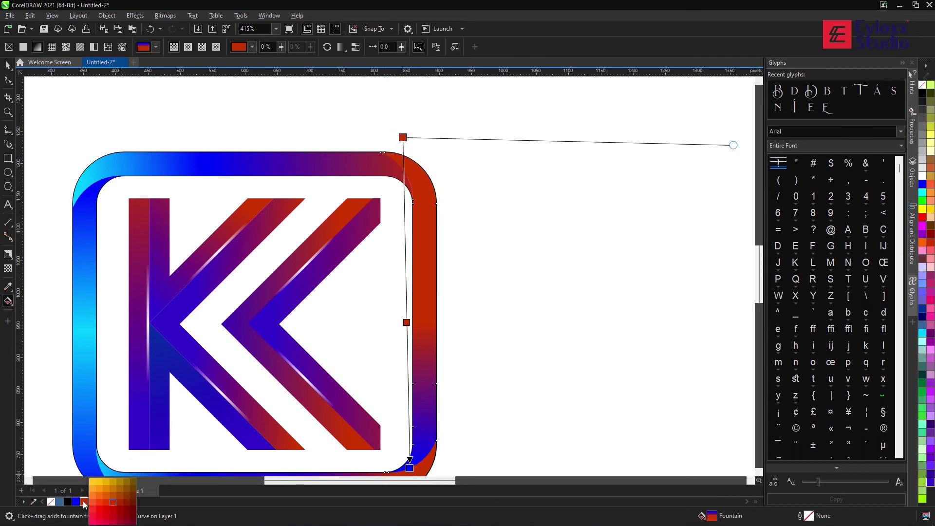
Step: Adjust the right strip's gradient ends and recolour them orange at the upper end and dark red at the lower end
{"action": "left_click_drag", "start_coordinate": [403, 137], "coordinate": [411, 175]}
{"action": "scroll", "coordinate": [424, 78], "scroll_direction": "down", "scroll_amount": 1}
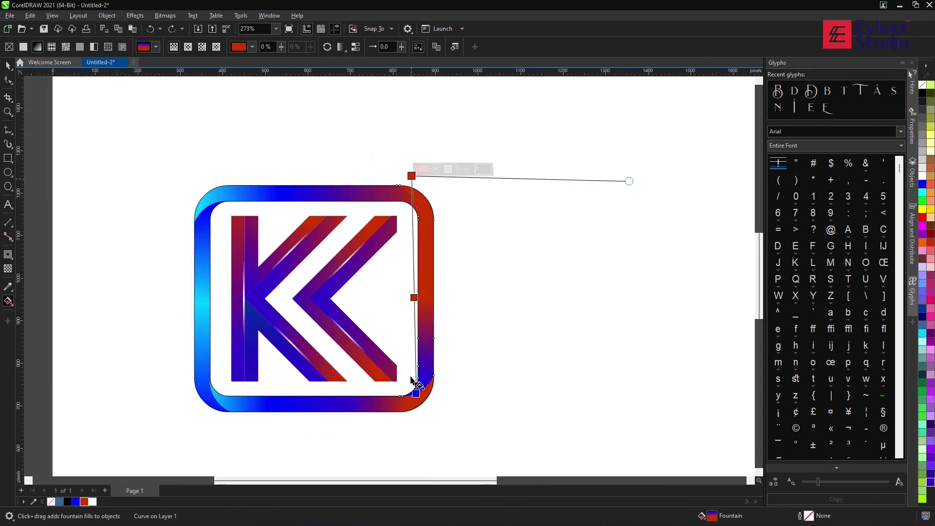
{"action": "left_click_drag", "start_coordinate": [132, 504], "coordinate": [416, 394]}
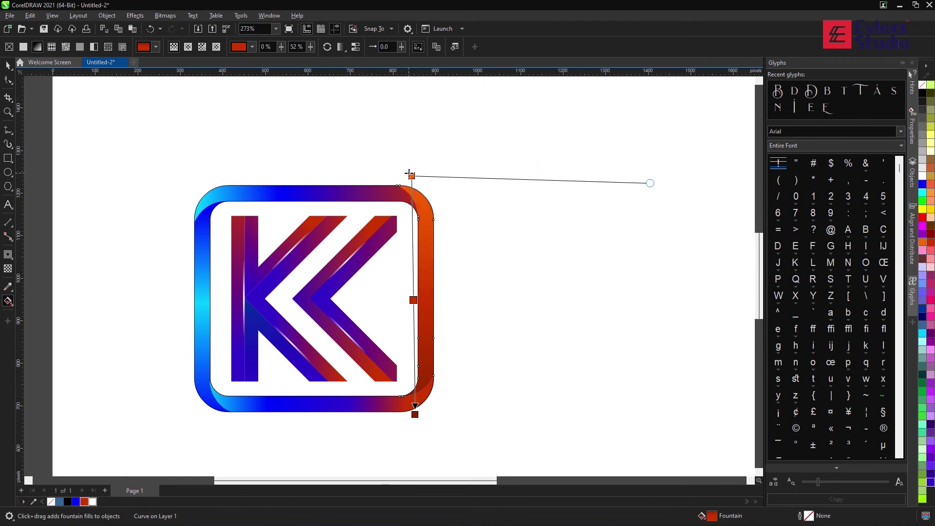
Step: Recolour the bottom strip's gradient end orange and extend it towards the frame's lower-right corner
{"action": "left_click", "coordinate": [389, 409]}
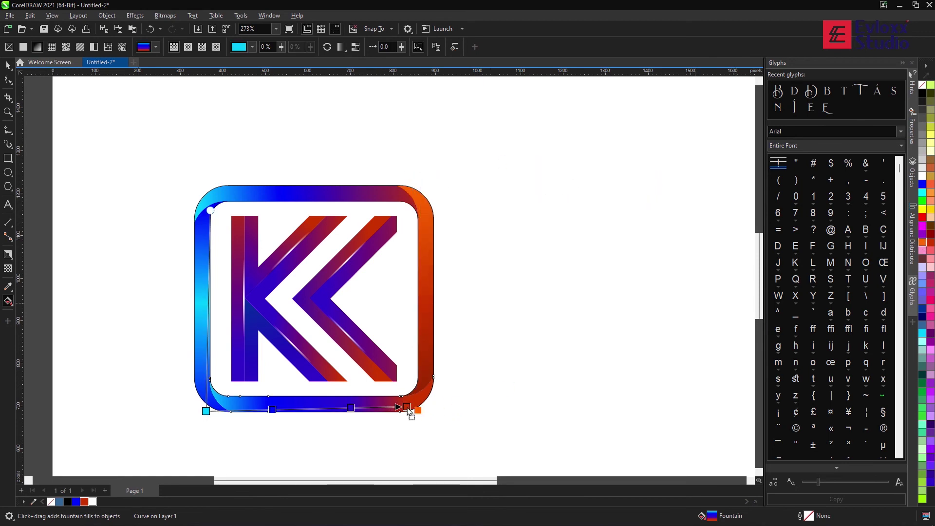
{"action": "left_click_drag", "start_coordinate": [407, 407], "coordinate": [427, 402]}
{"action": "left_click", "coordinate": [9, 65]}
Step: Delete the black rounded outline left around the gradient frame
{"action": "scroll", "coordinate": [454, 203], "scroll_direction": "down", "scroll_amount": 2}
{"action": "scroll", "coordinate": [454, 202], "scroll_direction": "up", "scroll_amount": 4}
{"action": "left_click", "coordinate": [427, 224]}
{"action": "key", "text": "Delete"}
Step: Group the frame and the K artwork and scale the group down to about 198 px wide
{"action": "scroll", "coordinate": [429, 227], "scroll_direction": "down", "scroll_amount": 2}
{"action": "left_click", "coordinate": [308, 331]}
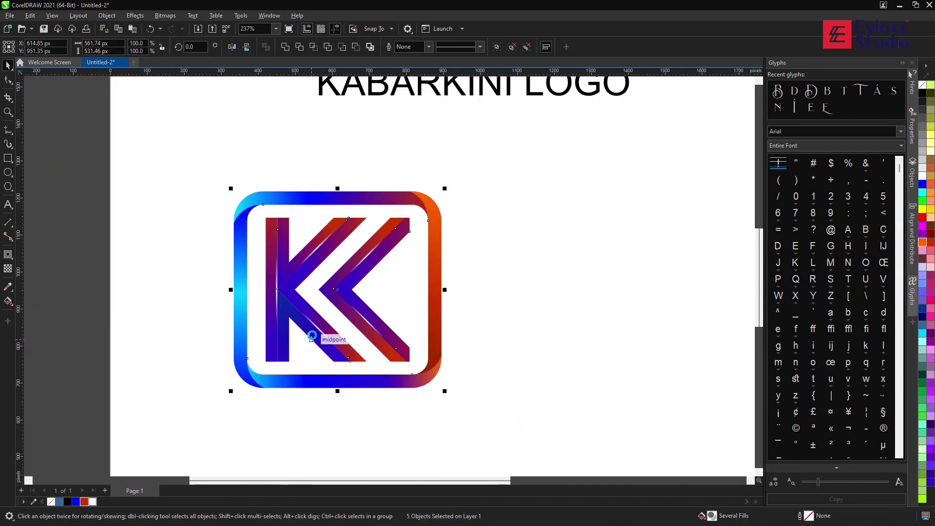
{"action": "scroll", "coordinate": [409, 221], "scroll_direction": "down", "scroll_amount": 2}
{"action": "left_click_drag", "start_coordinate": [428, 156], "coordinate": [388, 292]}
{"action": "left_click", "coordinate": [384, 287]}
{"action": "key", "text": "Escape"}
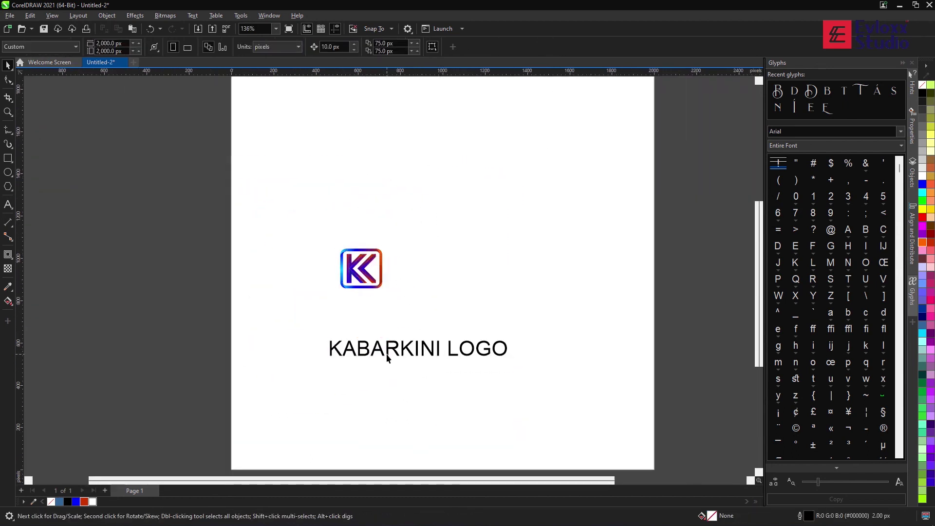
Step: Move the title text beside the logo mark and delete the word LOGO, leaving KABARKINI
{"action": "left_click_drag", "start_coordinate": [382, 350], "coordinate": [442, 269]}
{"action": "key", "text": "F8"}
{"action": "left_click_drag", "start_coordinate": [502, 267], "coordinate": [608, 274]}
{"action": "key", "text": "Delete"}
{"action": "key", "text": "Escape"}
Step: Try the American Captain font on the KABARKINI text and adjust the text beside the logo
{"action": "left_click", "coordinate": [385, 248]}
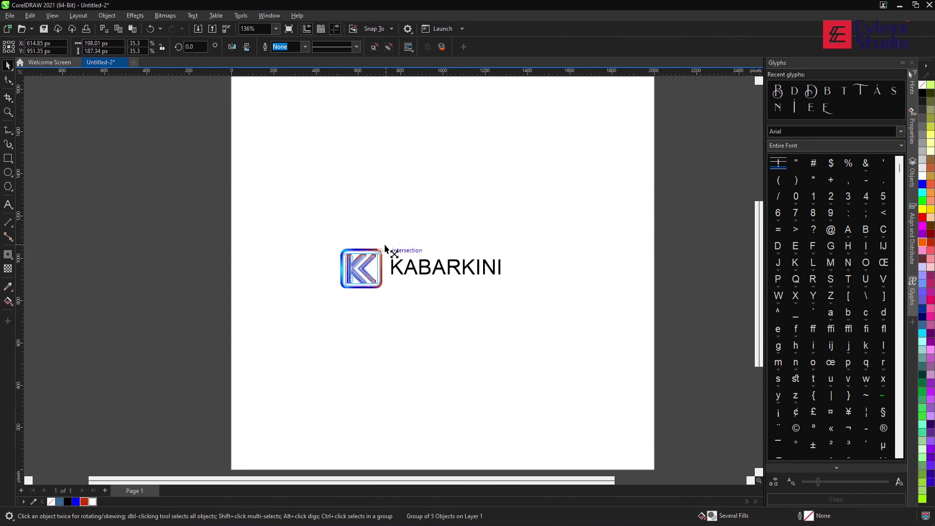
{"action": "left_click", "coordinate": [508, 321]}
{"action": "scroll", "coordinate": [457, 268], "scroll_direction": "up", "scroll_amount": 2}
{"action": "left_click", "coordinate": [438, 265]}
{"action": "left_click", "coordinate": [338, 47]}
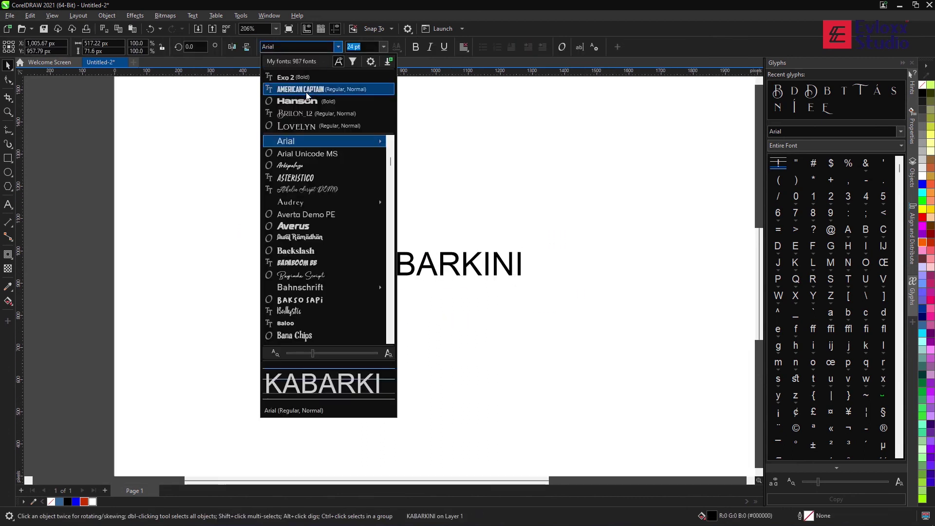
{"action": "left_click", "coordinate": [308, 89]}
{"action": "left_click_drag", "start_coordinate": [465, 253], "coordinate": [503, 249]}
{"action": "scroll", "coordinate": [385, 270], "scroll_direction": "up", "scroll_amount": 1}
{"action": "key", "text": "ctrl+z"}
Step: Set the font of the KABARKINI text to Archivo Black
{"action": "left_click", "coordinate": [338, 47]}
{"action": "left_click", "coordinate": [323, 151]}
{"action": "left_click_drag", "start_coordinate": [192, 203], "coordinate": [612, 328]}
{"action": "scroll", "coordinate": [463, 327], "scroll_direction": "down", "scroll_amount": 1}
Step: Preview alternatives for the KABARKINI text in the font list and set its font to Exo 2
{"action": "left_click", "coordinate": [390, 266]}
{"action": "left_click", "coordinate": [338, 47]}
{"action": "scroll", "coordinate": [305, 255], "scroll_direction": "down", "scroll_amount": 4}
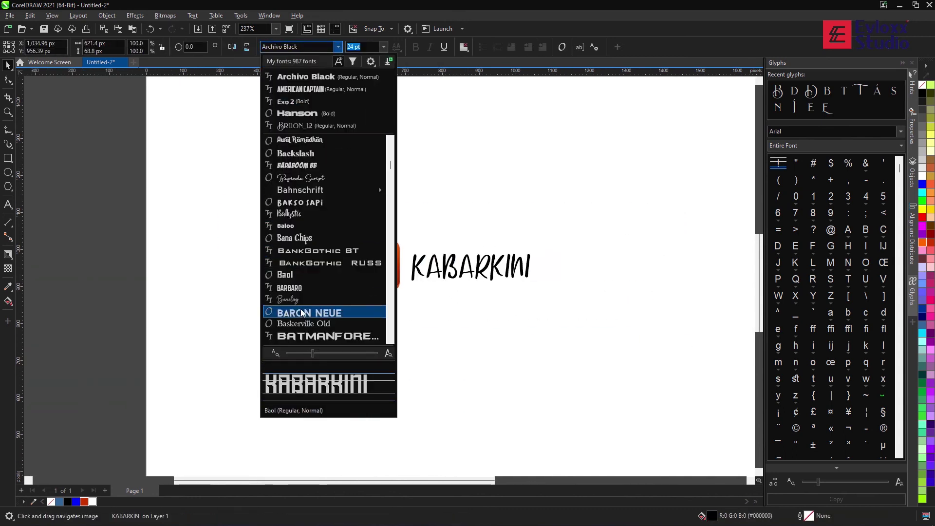
{"action": "scroll", "coordinate": [302, 287], "scroll_direction": "down", "scroll_amount": 10}
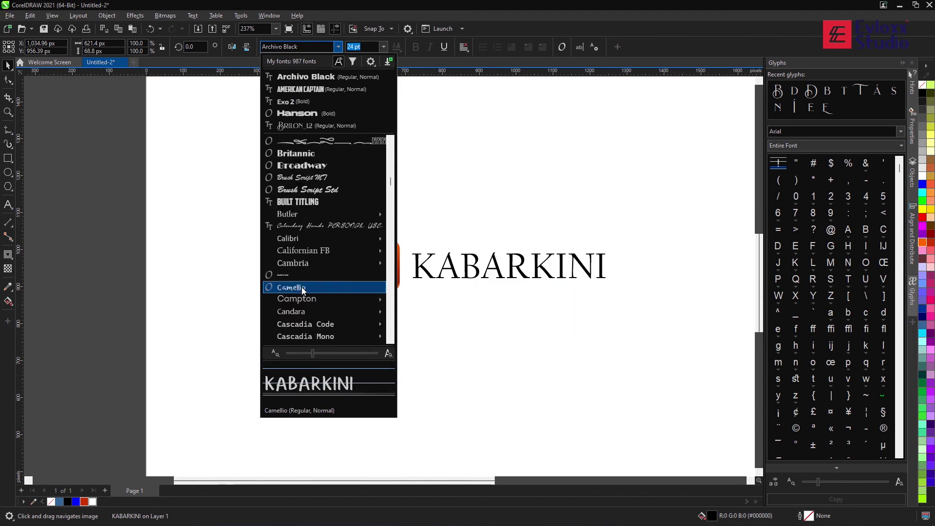
{"action": "scroll", "coordinate": [301, 264], "scroll_direction": "down", "scroll_amount": 7}
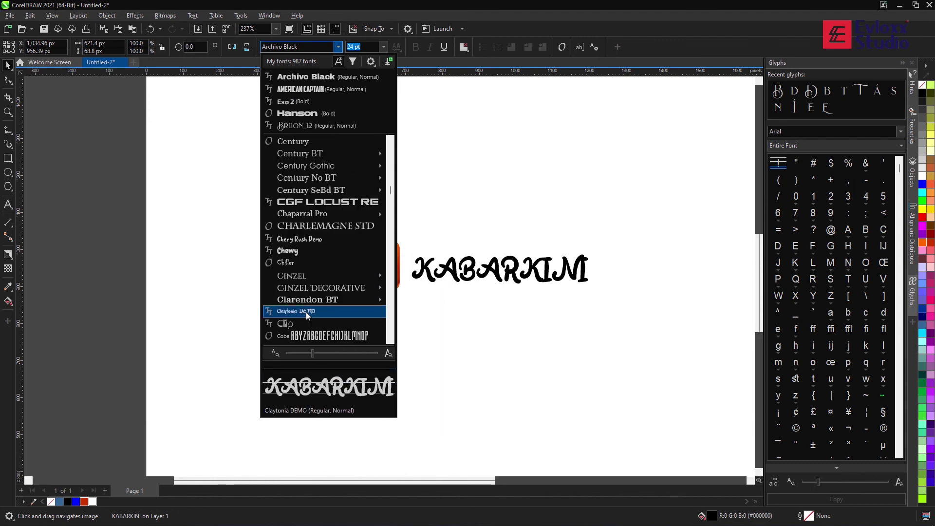
{"action": "scroll", "coordinate": [307, 302], "scroll_direction": "down", "scroll_amount": 10}
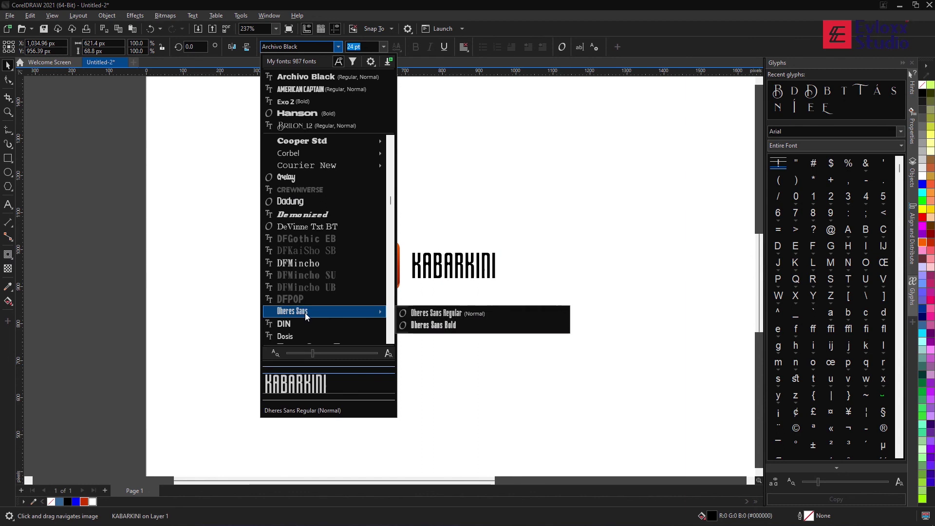
{"action": "scroll", "coordinate": [305, 310], "scroll_direction": "down", "scroll_amount": 3}
{"action": "left_click", "coordinate": [308, 310]}
Step: Change the case of the KABARKINI text to lowercase
{"action": "left_click", "coordinate": [192, 15]}
{"action": "left_click", "coordinate": [229, 175]}
{"action": "left_click", "coordinate": [456, 295]}
Step: Set the font of the kabarkini text beside the logo mark to Helvetica
{"action": "scroll", "coordinate": [449, 313], "scroll_direction": "up", "scroll_amount": 1}
{"action": "left_click", "coordinate": [297, 47]}
{"action": "scroll", "coordinate": [325, 316], "scroll_direction": "down", "scroll_amount": 7}
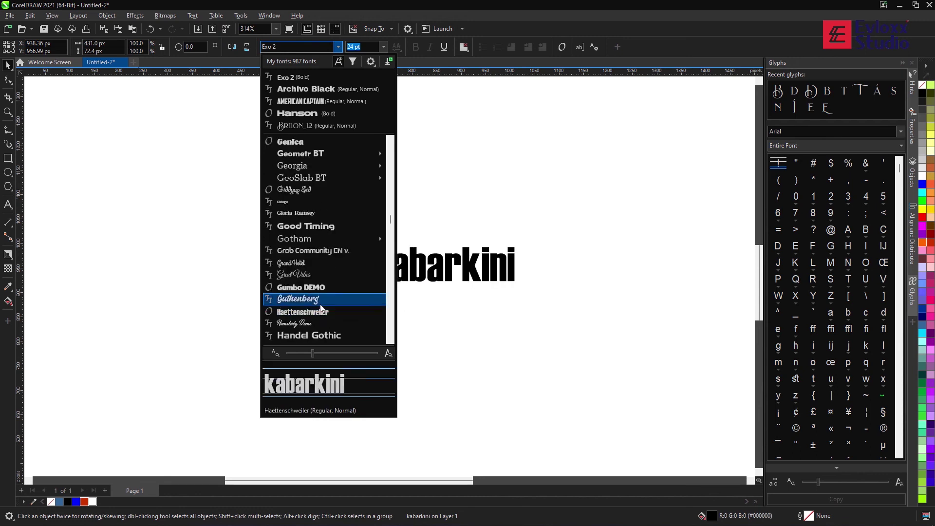
{"action": "scroll", "coordinate": [317, 315], "scroll_direction": "down", "scroll_amount": 10}
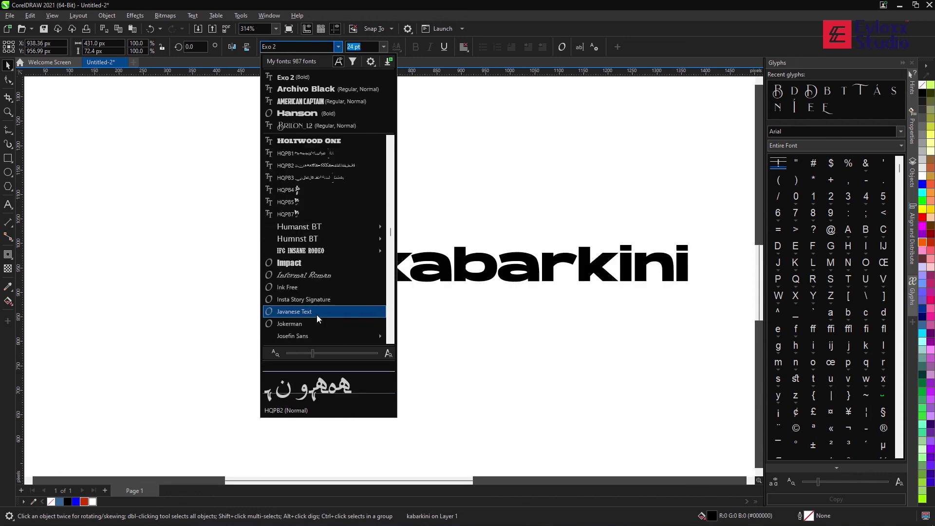
{"action": "scroll", "coordinate": [307, 291], "scroll_direction": "up", "scroll_amount": 6}
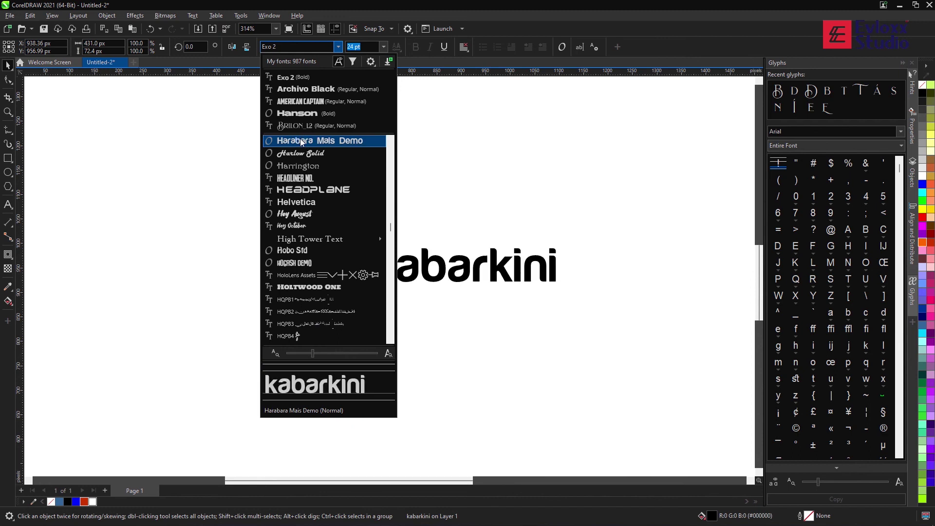
{"action": "left_click", "coordinate": [296, 202]}
Step: Group the logo mark with the kabarkini text and centre the group on the page
{"action": "left_click_drag", "start_coordinate": [224, 229], "coordinate": [587, 363]}
{"action": "left_click", "coordinate": [388, 268]}
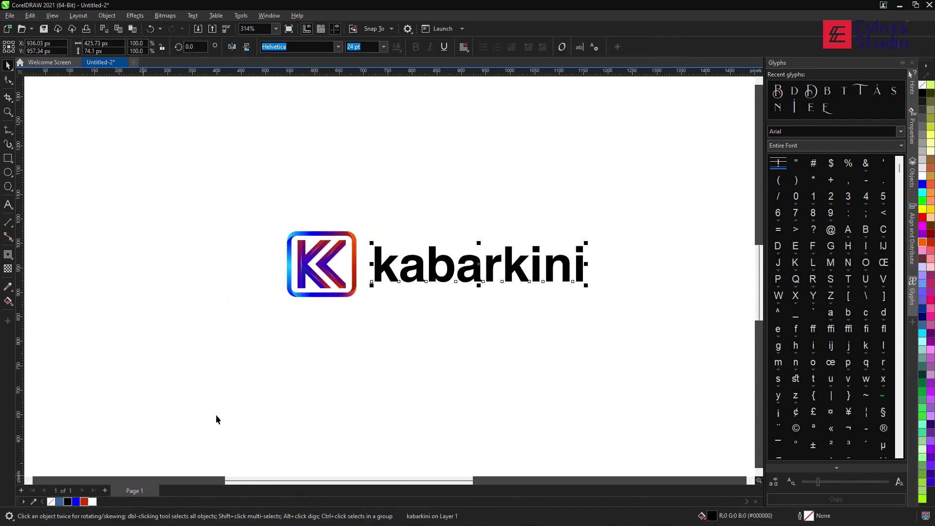
{"action": "key", "text": "ctrl+a"}
{"action": "key", "text": "ctrl+g"}
{"action": "scroll", "coordinate": [431, 246], "scroll_direction": "down", "scroll_amount": 5}
{"action": "left_click", "coordinate": [422, 206]}
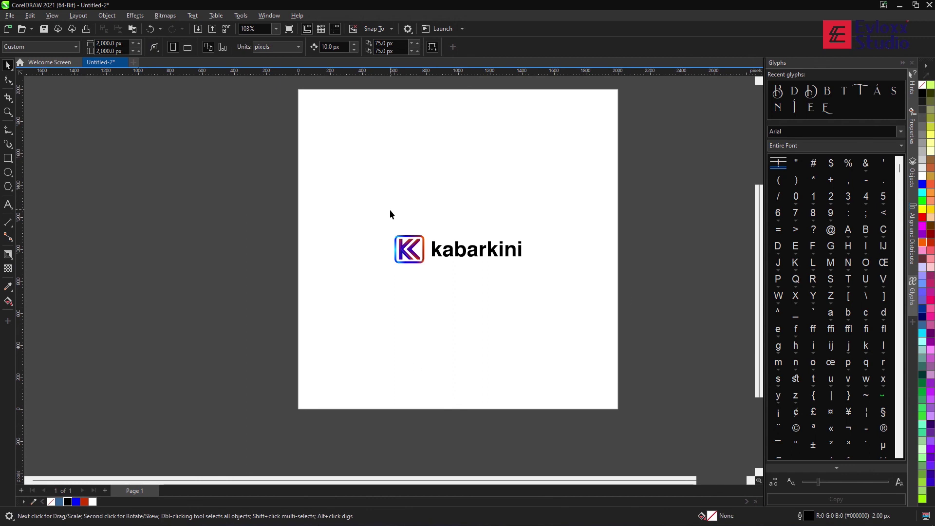
{"action": "left_click_drag", "start_coordinate": [402, 220], "coordinate": [399, 232]}
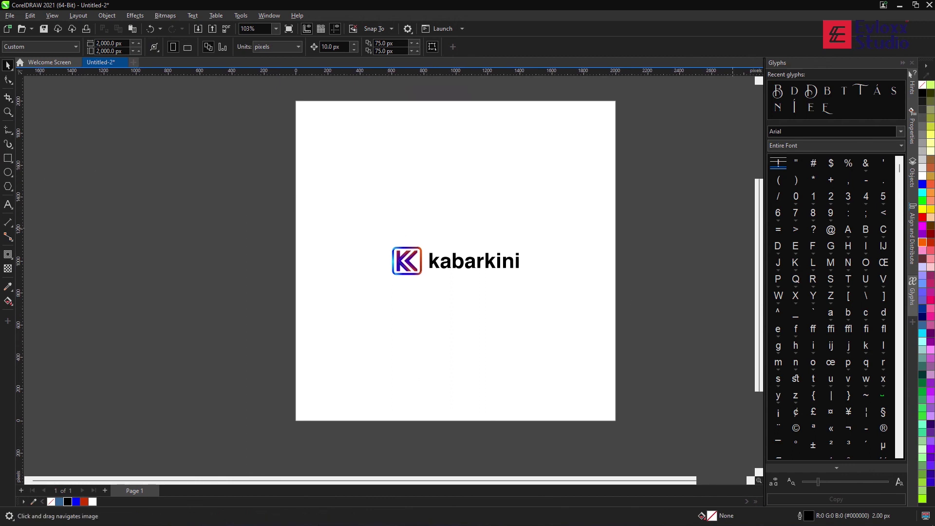